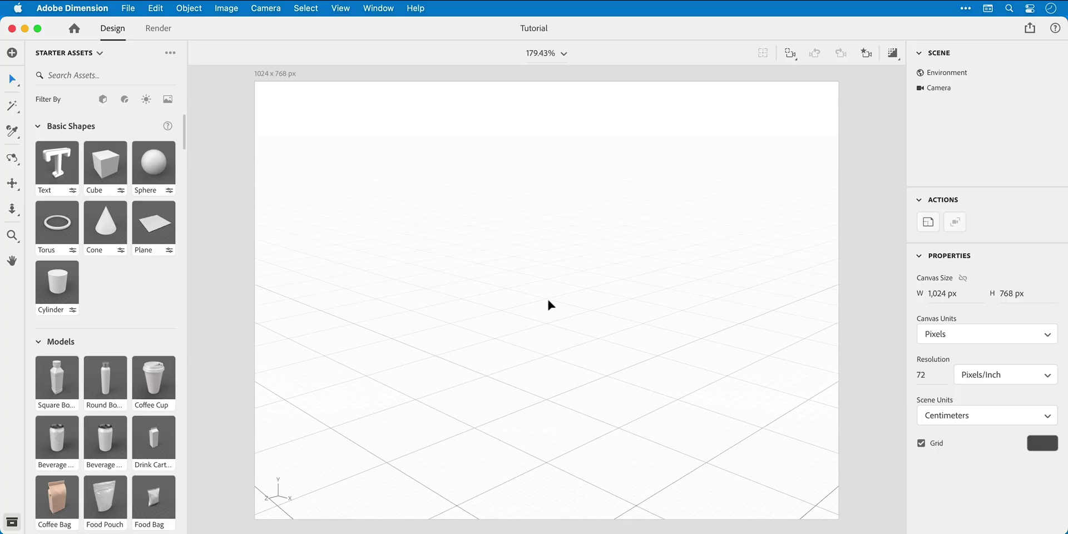
Set the canvas size to 1,920 px wide and 1080 px high.
left_click(277, 77)
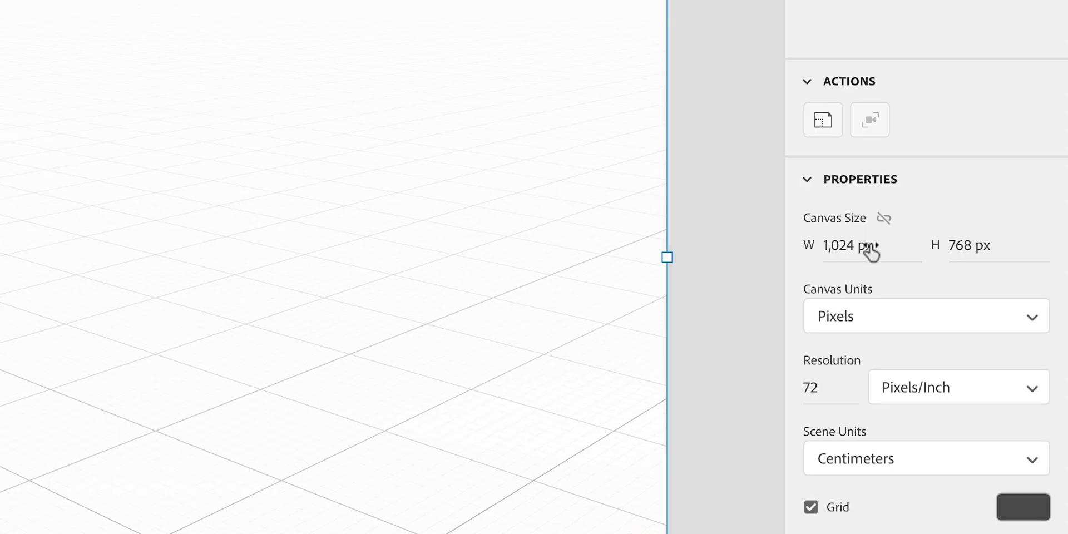
left_click(955, 293)
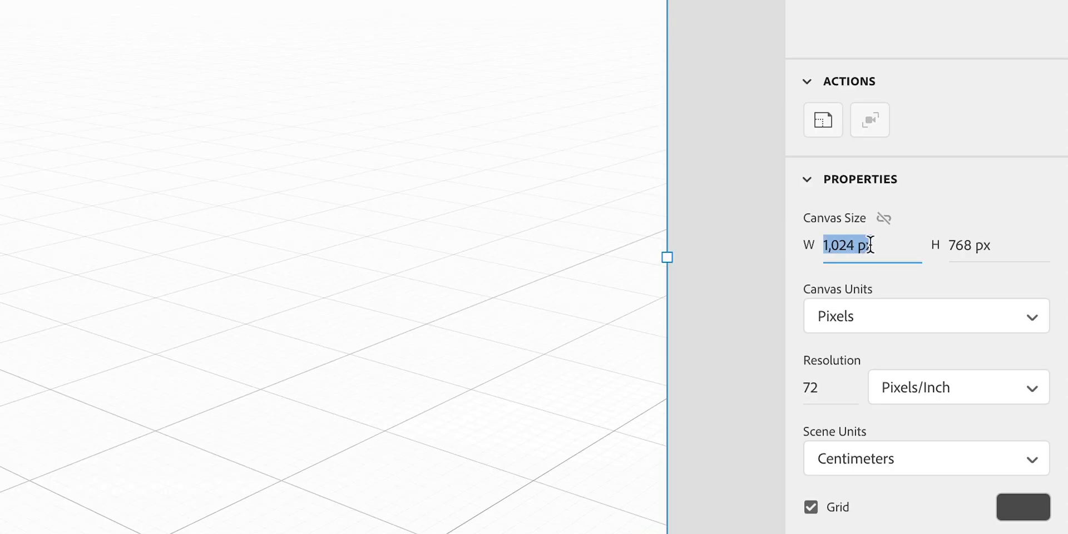
type("1,")
type("920")
key("Tab")
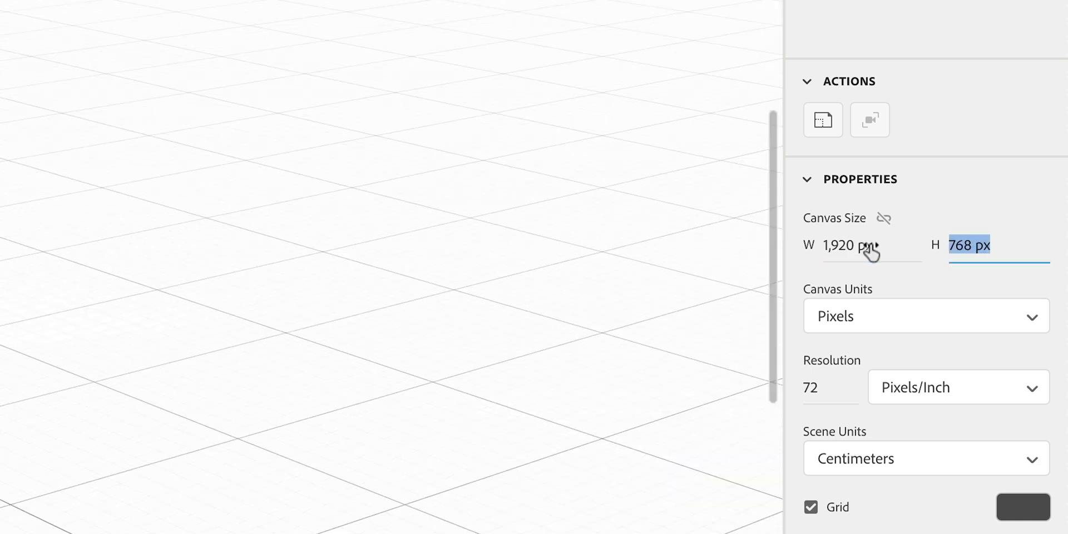
type("1080")
key("Return")
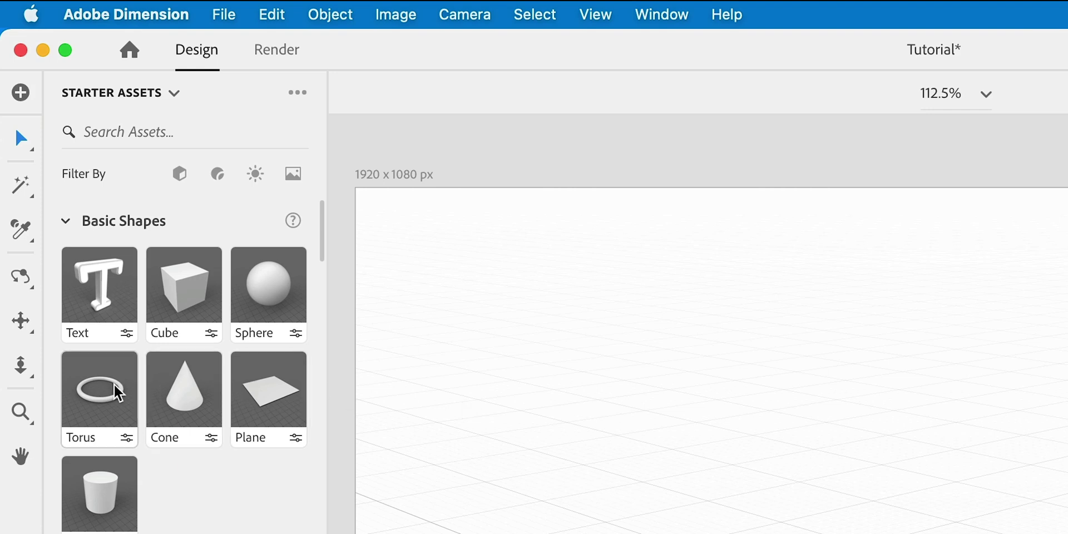
Add a torus from the basic shapes to the middle of the scene.
left_click_drag(118, 393, 542, 350)
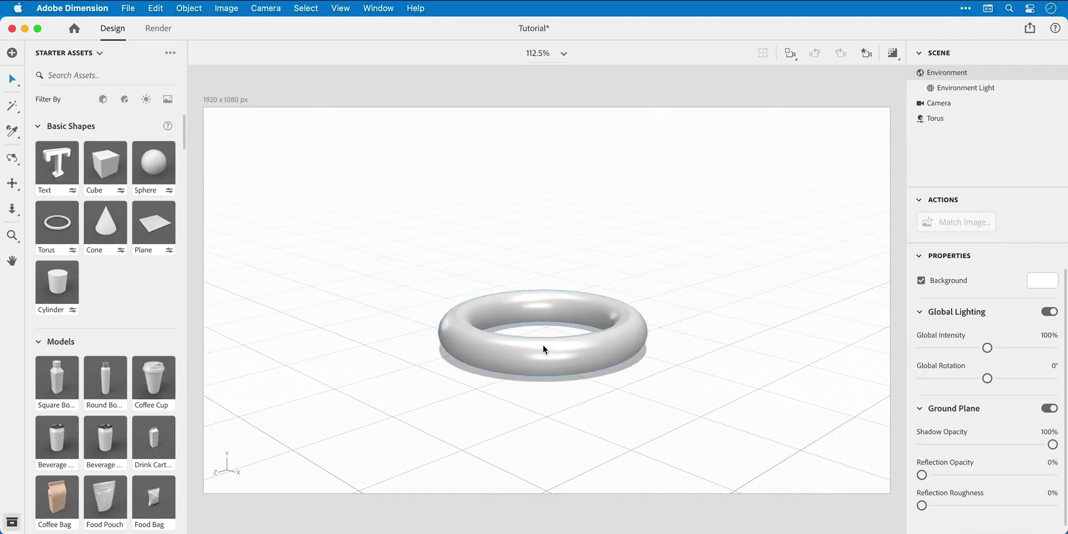
scroll(860, 229, "down", 5)
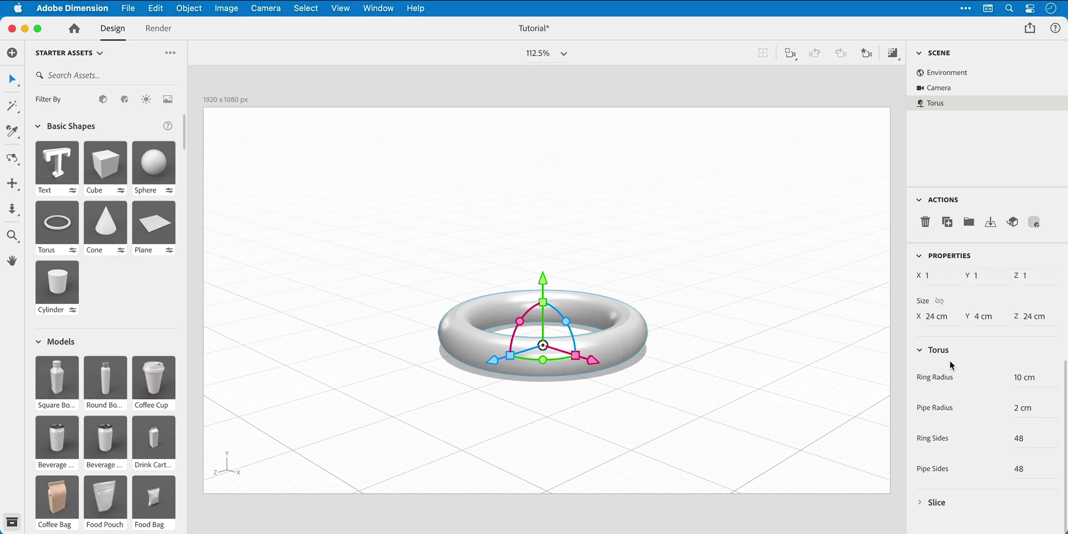
Try a ring radius of 7 cm on the torus and undo the change.
left_click(991, 260)
type("7")
key("Return")
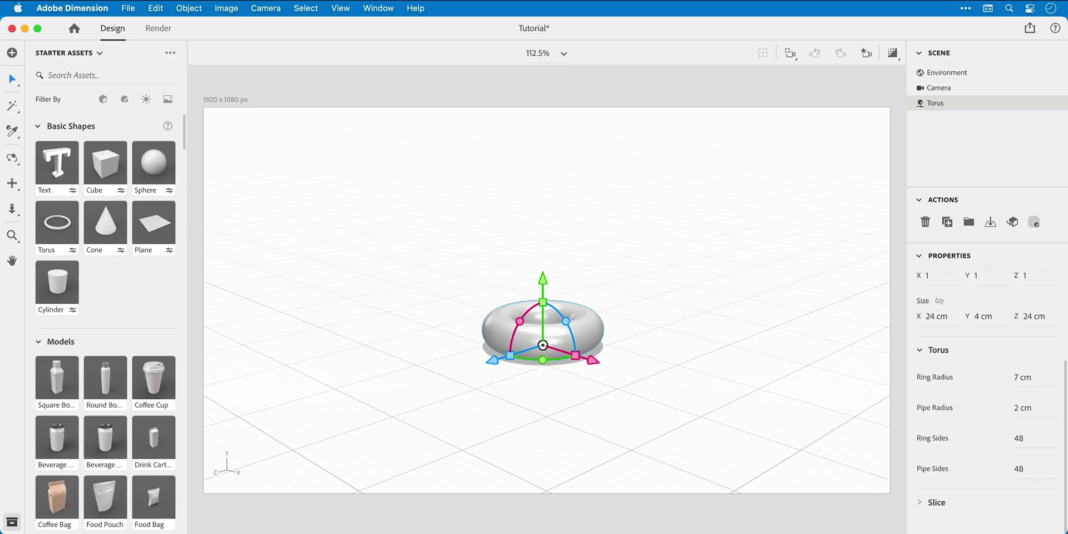
left_click_drag(1018, 380, 1028, 410)
key("super+z")
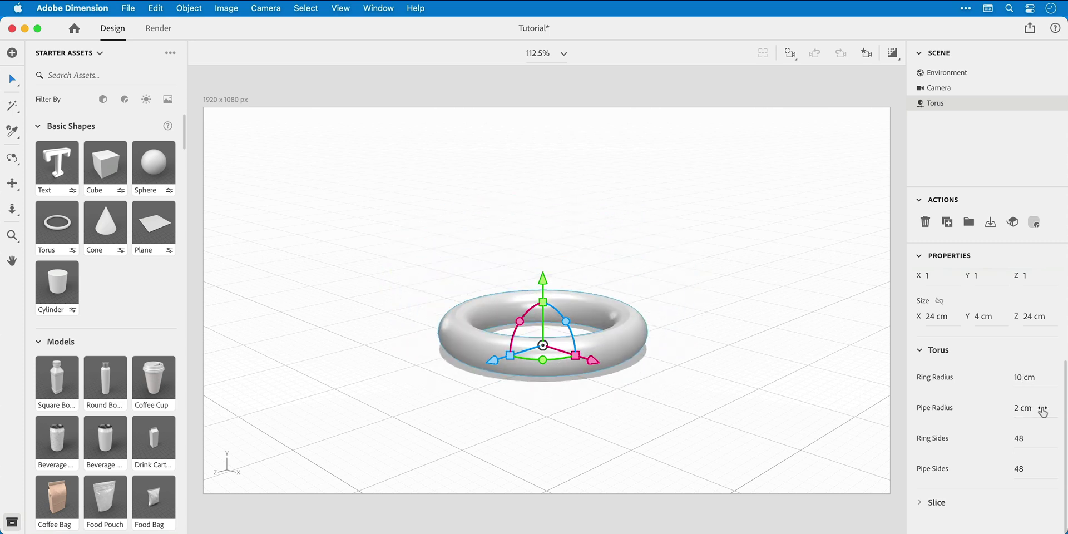
Set the torus's pipe radius to 2.5 cm and slice it with an angle of 180°.
left_click(1043, 411)
type("2")
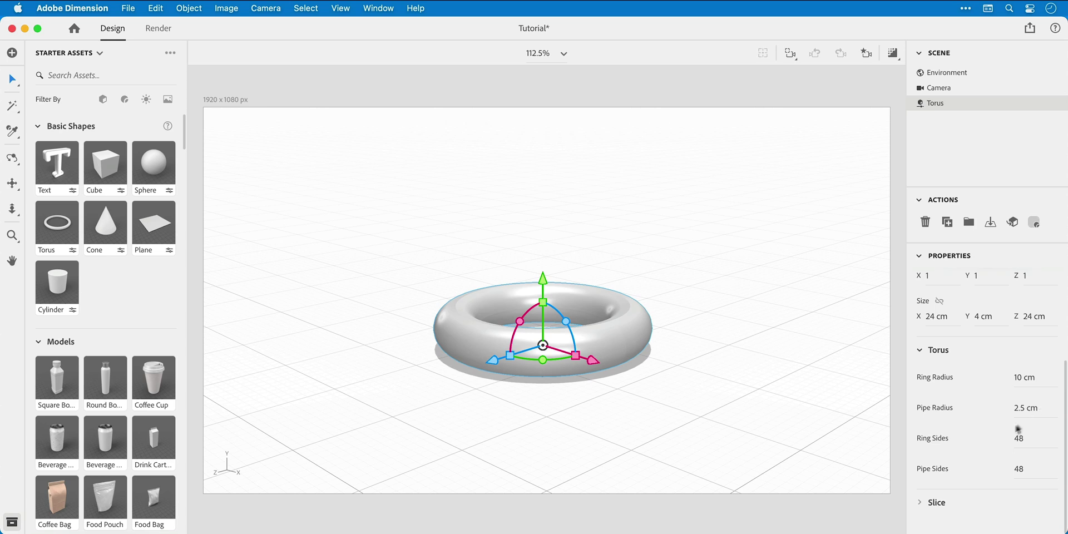
left_click(922, 502)
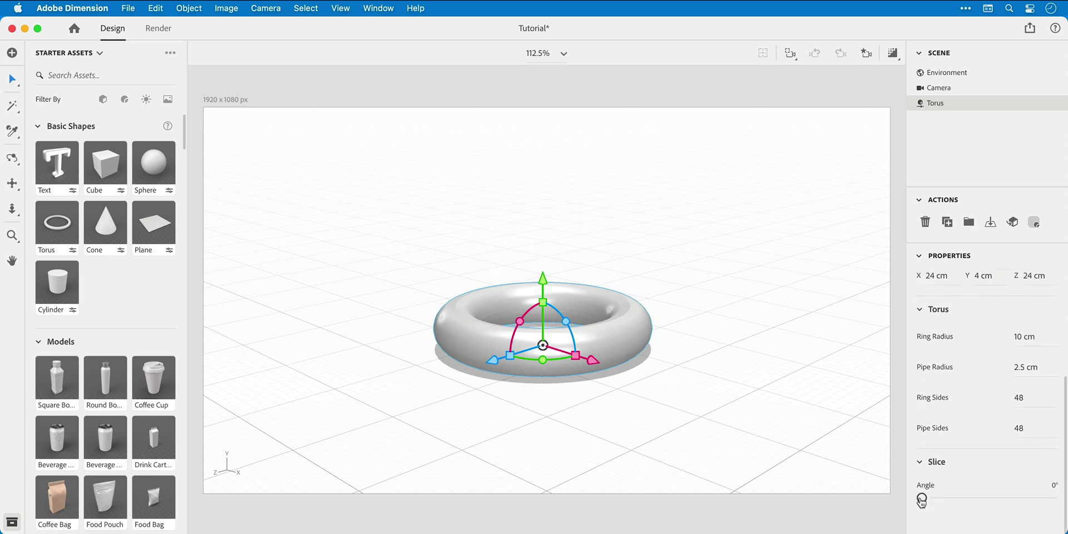
left_click_drag(921, 495, 956, 489)
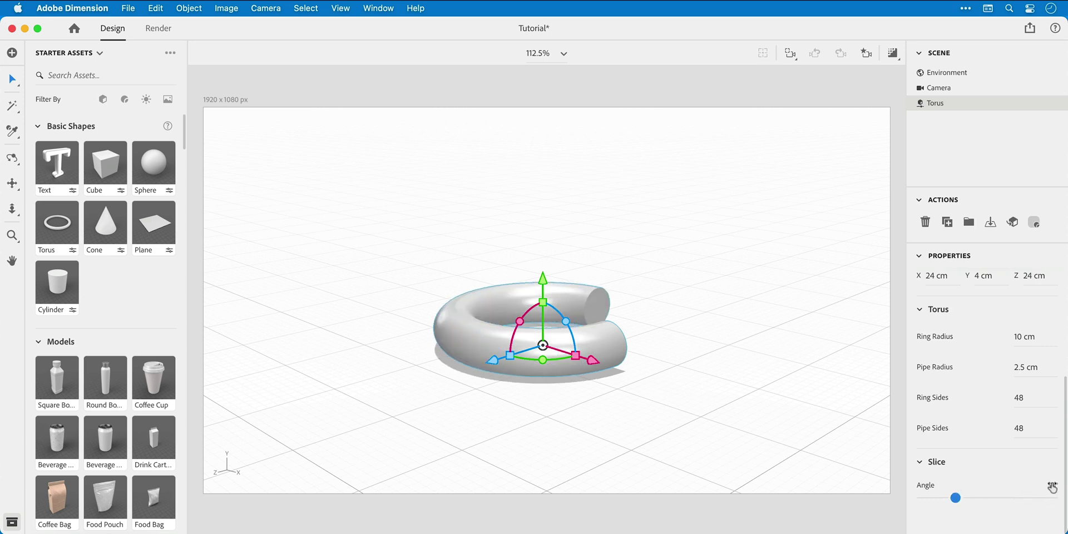
type("180")
key("Return")
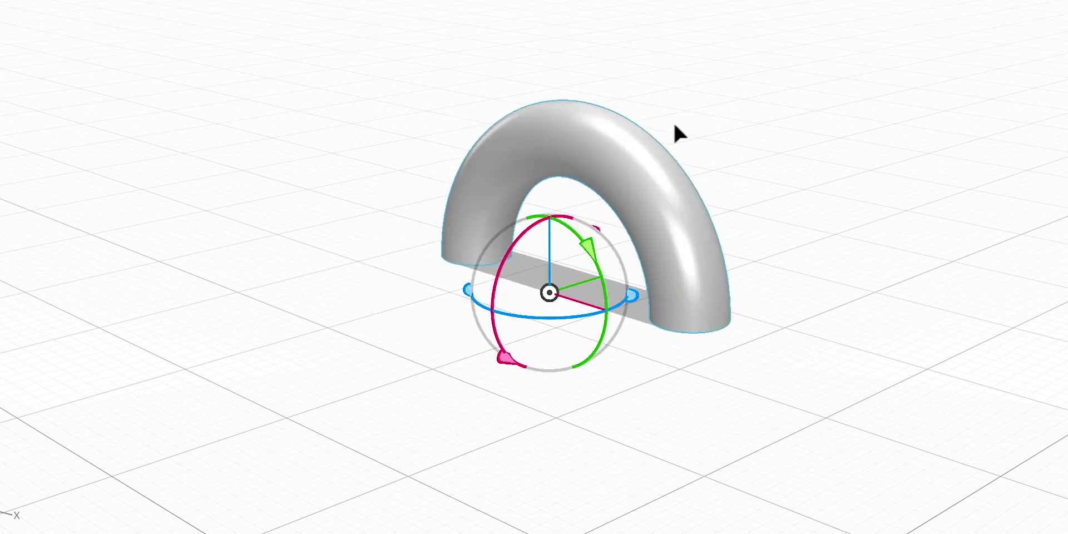
Rotate the half torus into an arch running along the Z axis and move it to about X -15.2 cm, Z 8.8 cm.
left_click_drag(639, 298, 537, 336)
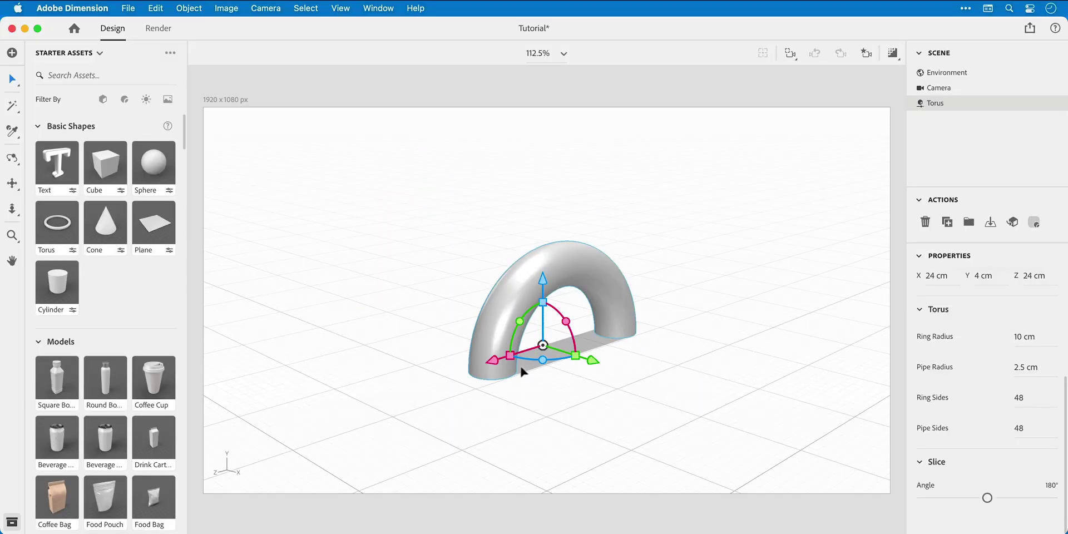
left_click_drag(461, 319, 143, 451)
left_click_drag(310, 440, 301, 439)
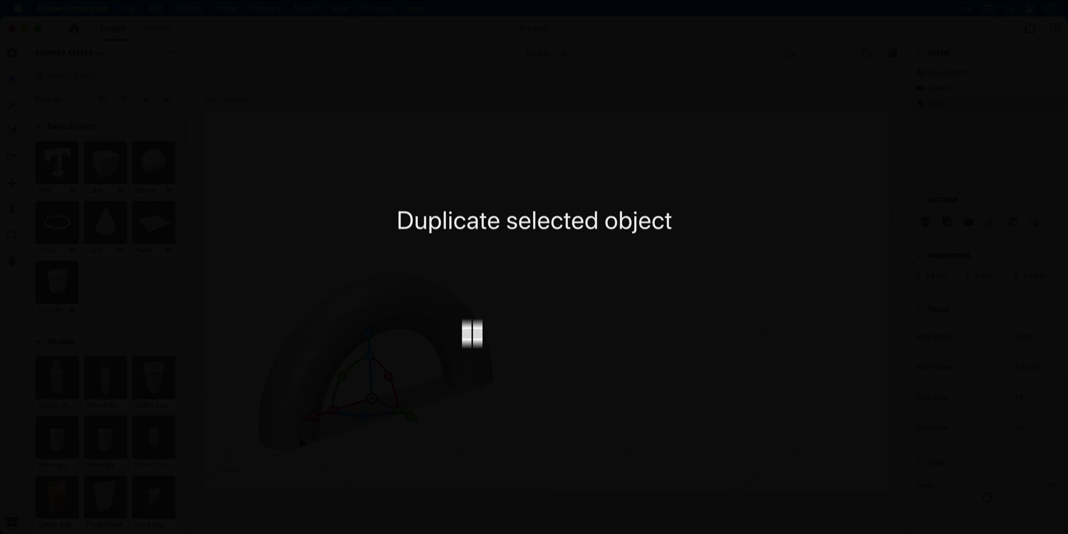
Duplicate the arch and move the copy along the Z axis to about -20.3 cm.
key("super+d")
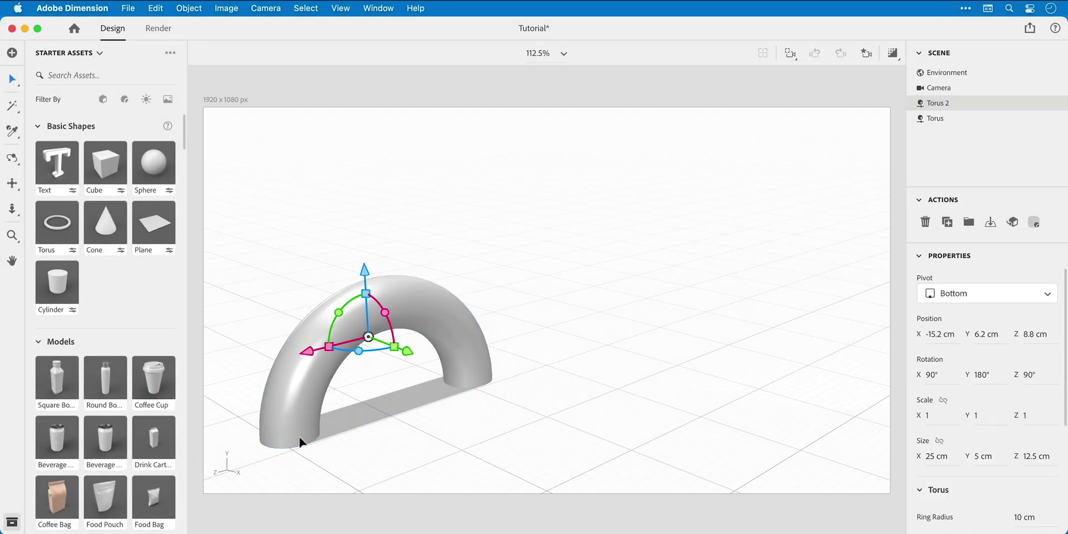
left_click_drag(305, 354, 604, 315)
Flip the copied arch upside down into a U shape and place it on the ground plane.
key("r")
key("v")
left_click_drag(577, 350, 577, 317)
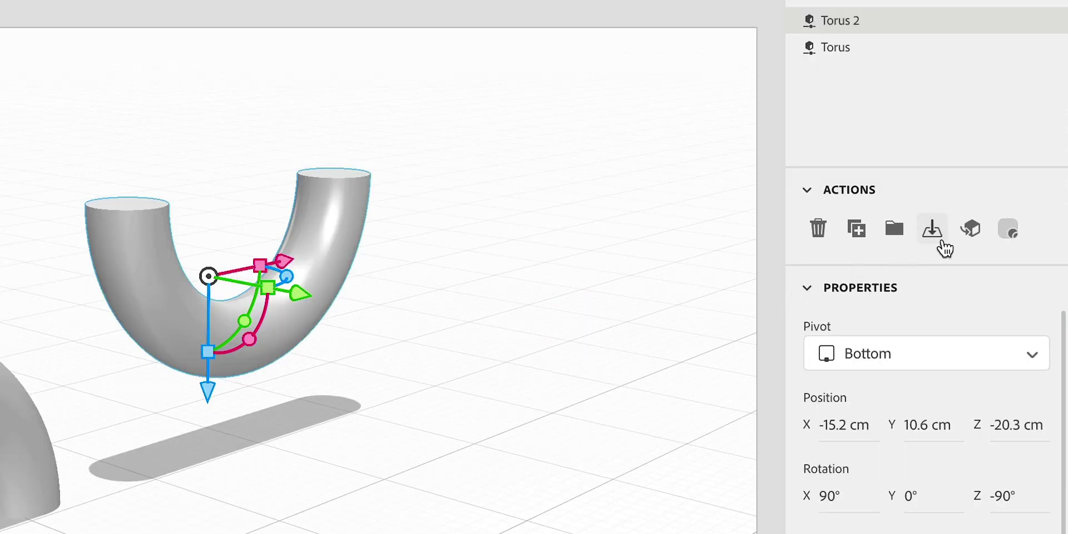
left_click(940, 244)
Raise the original arch to about Y 19.1 cm and slide it along Z to about -0.3 cm, above the U piece's near end.
key("1")
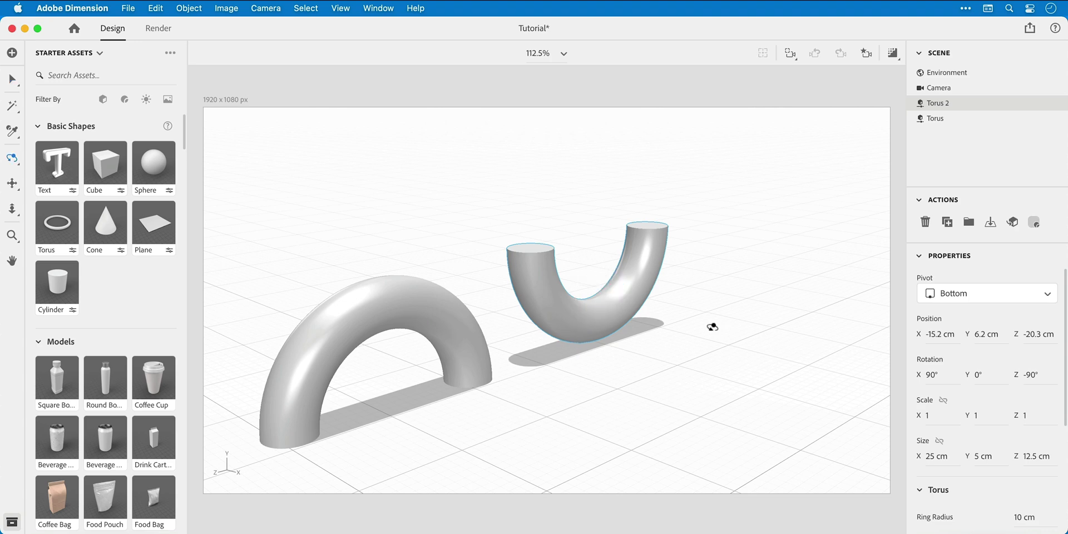
left_click_drag(711, 326, 614, 306)
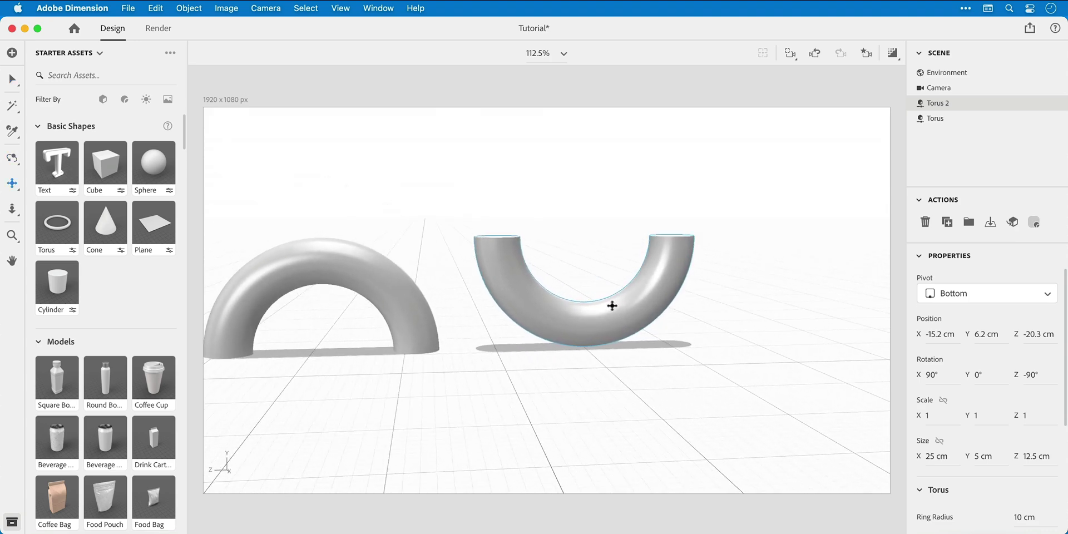
left_click_drag(473, 314, 576, 331)
key("v")
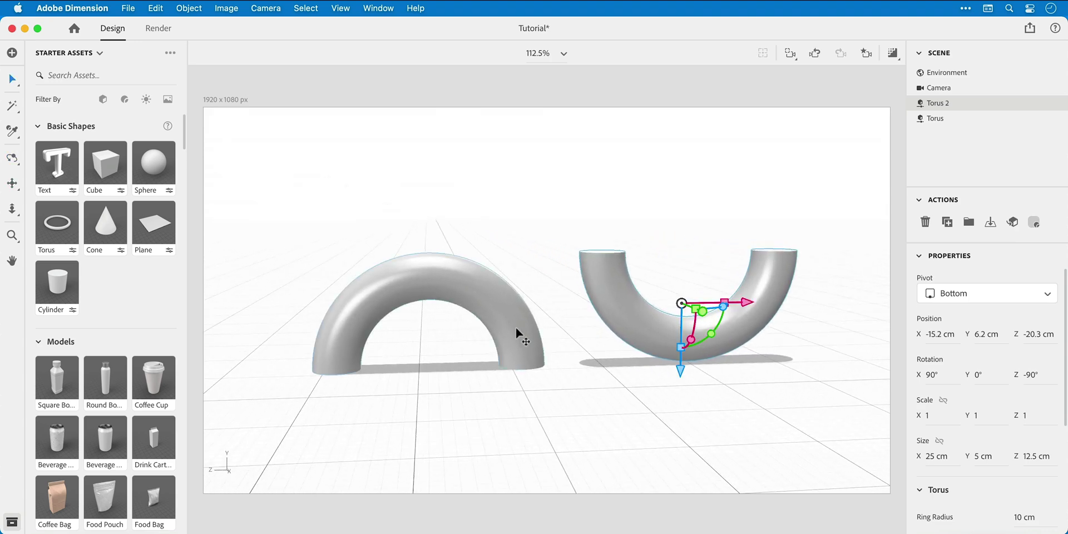
left_click(502, 318)
left_click_drag(432, 243, 425, 124)
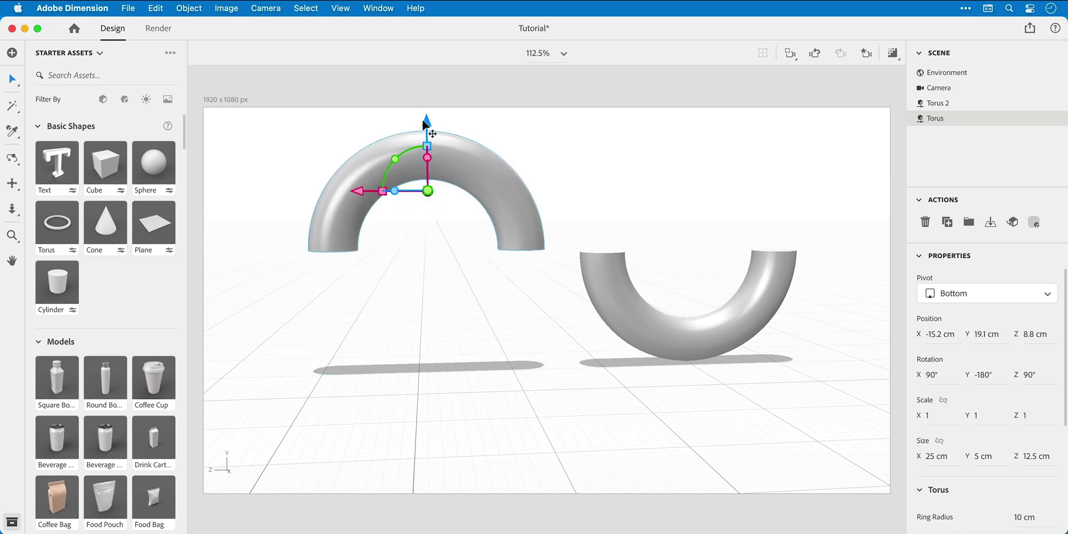
left_click_drag(361, 190, 441, 191)
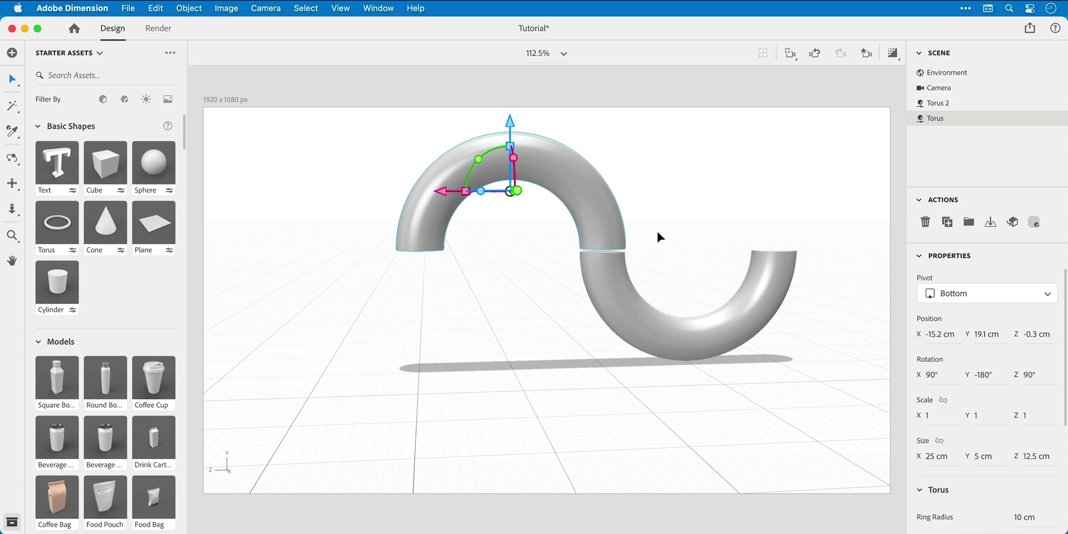
Lower the arch to about Y 18.9 cm to close the gap at the joint with the U piece.
key("3")
left_click_drag(656, 232, 651, 145)
key("2")
left_click_drag(659, 258, 581, 334)
key("1")
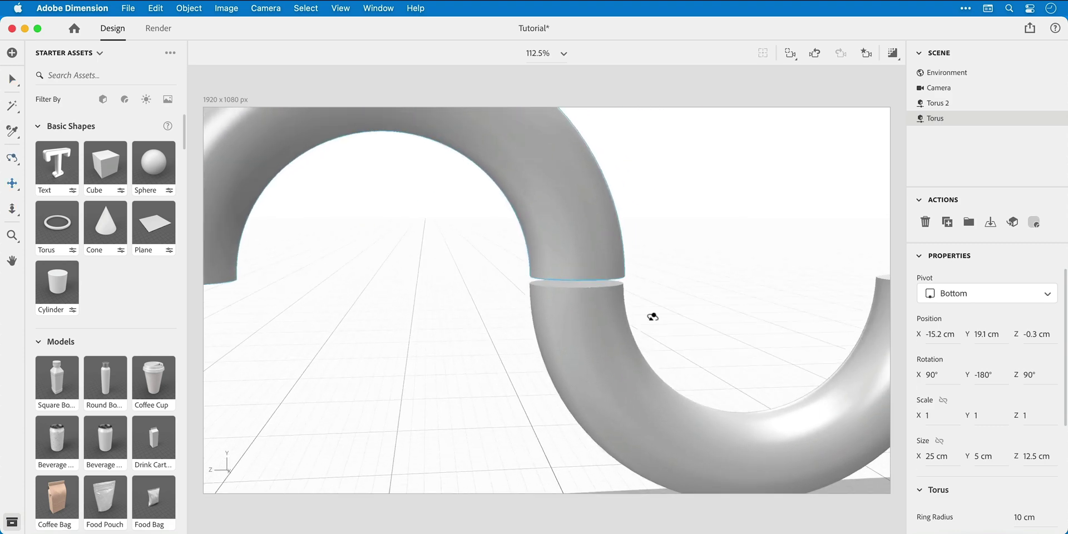
left_click_drag(653, 316, 568, 308)
key("v")
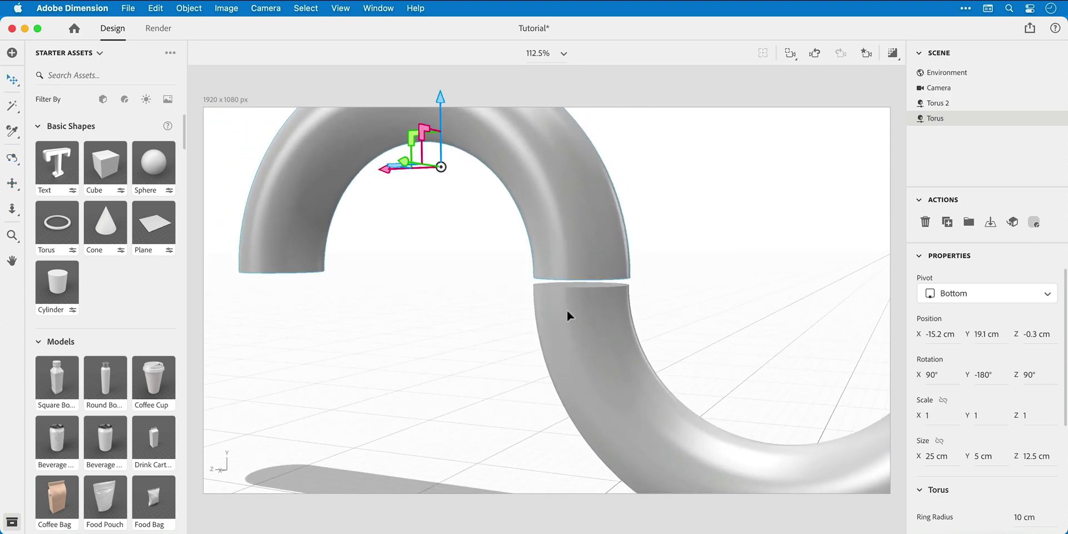
left_click_drag(443, 98, 441, 102)
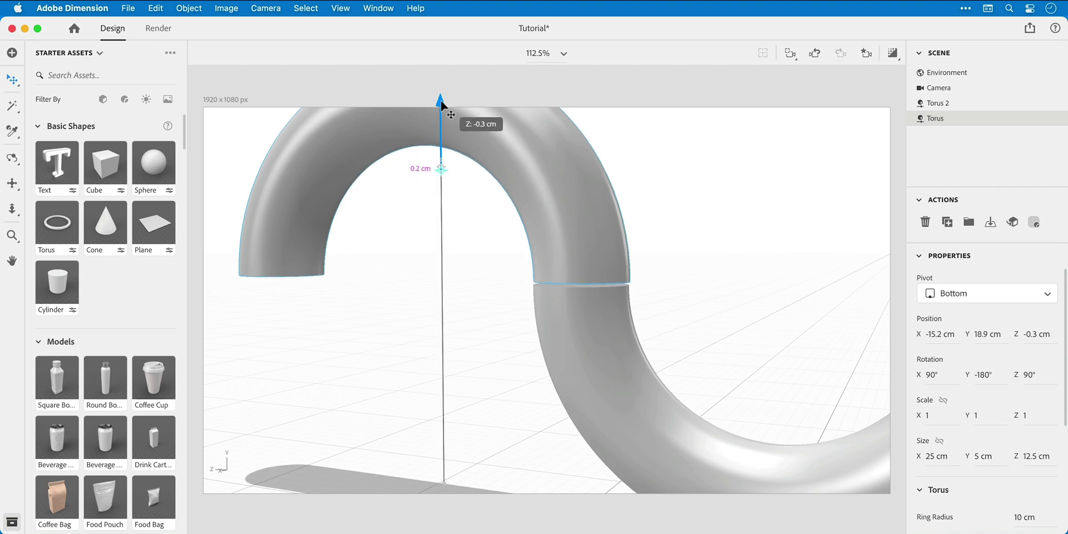
Duplicate the arch and U piece together and move the copies along the Z axis to about -50 cm, continuing the wave.
key("1")
left_click_drag(462, 236, 642, 320)
key("3")
left_click_drag(646, 324, 639, 391)
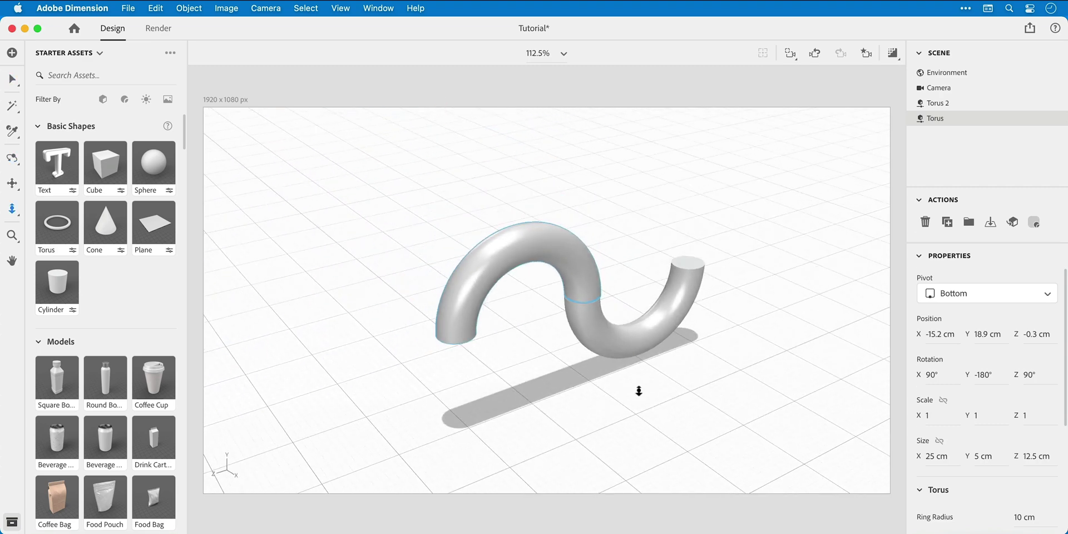
key("v")
left_click_drag(402, 193, 746, 393)
key("super+d")
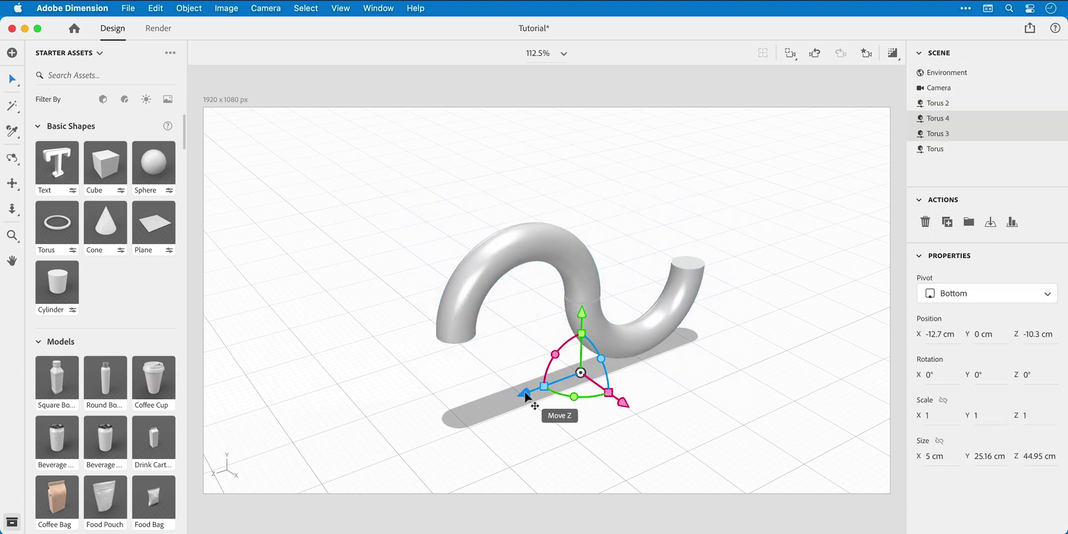
left_click_drag(528, 396, 727, 329)
Fine-tune the duplicated pair along the Z axis to about -50.3 cm so its end lines up with the first pair.
middle_click_drag(727, 325, 615, 381)
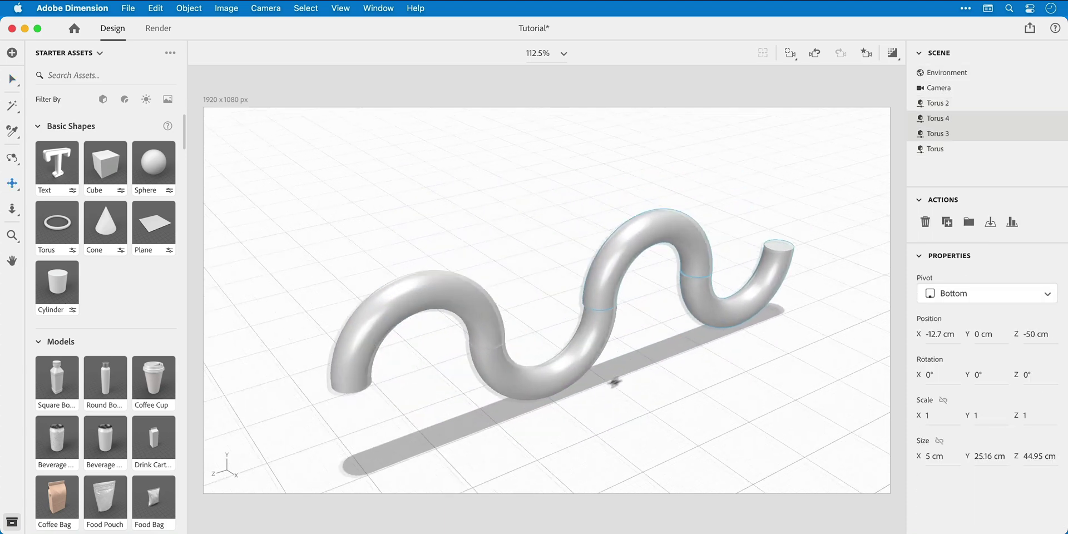
right_click_drag(615, 382, 546, 326)
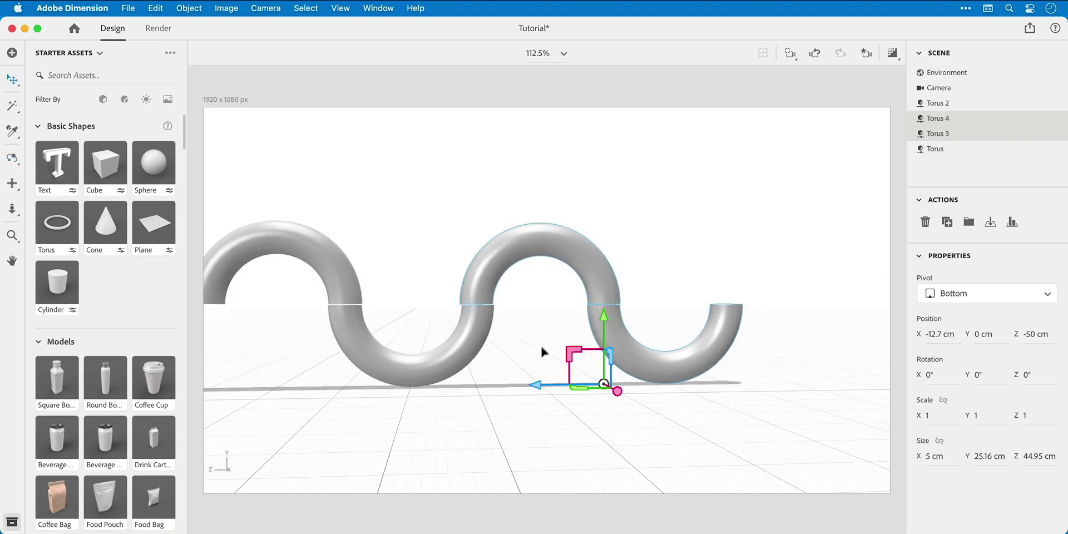
left_click_drag(537, 384, 538, 384)
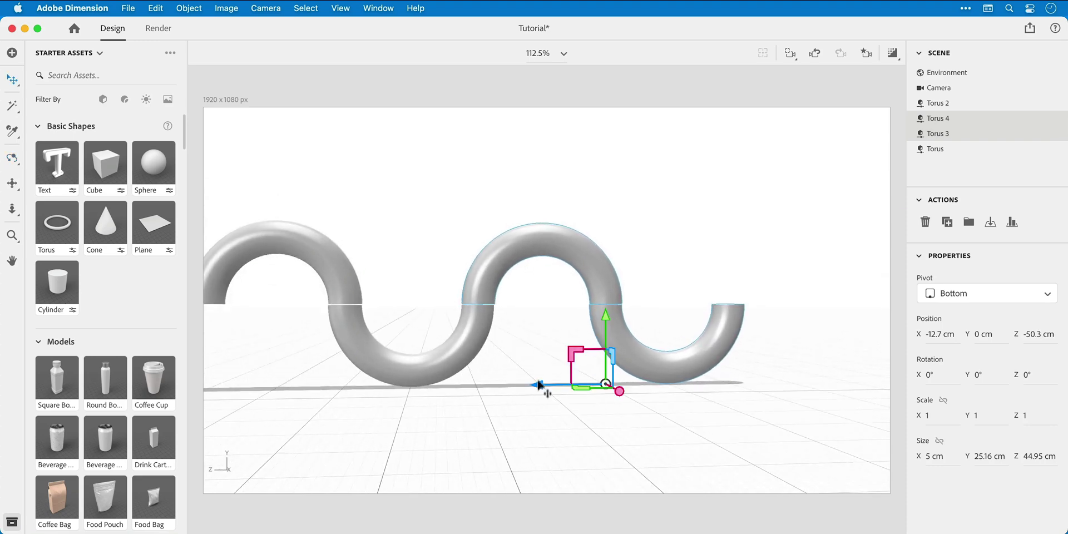
right_click_drag(538, 385, 599, 389)
scroll(485, 266, "up", 5)
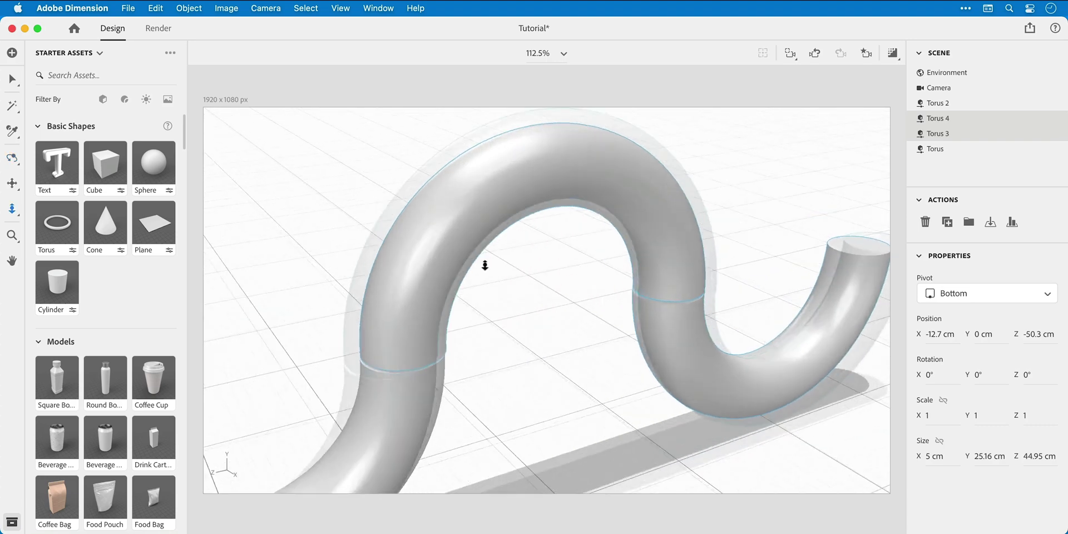
left_click_drag(484, 265, 431, 327)
key("v")
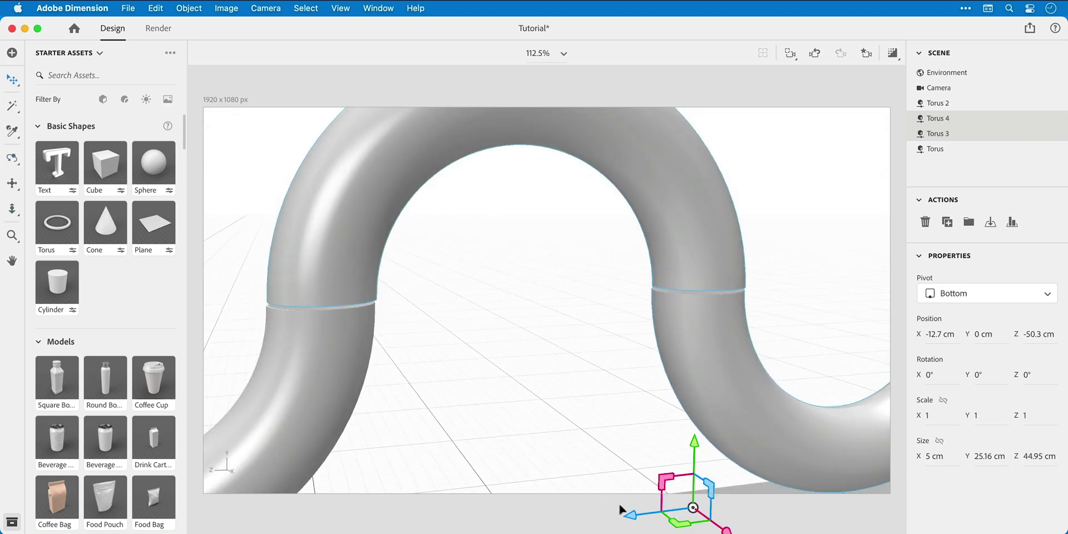
left_click_drag(629, 514, 588, 385)
Rotate the U piece at the far end of the wave to a Z rotation of -30°.
key("3")
key("v")
left_click(613, 392)
left_click(638, 359)
key("r")
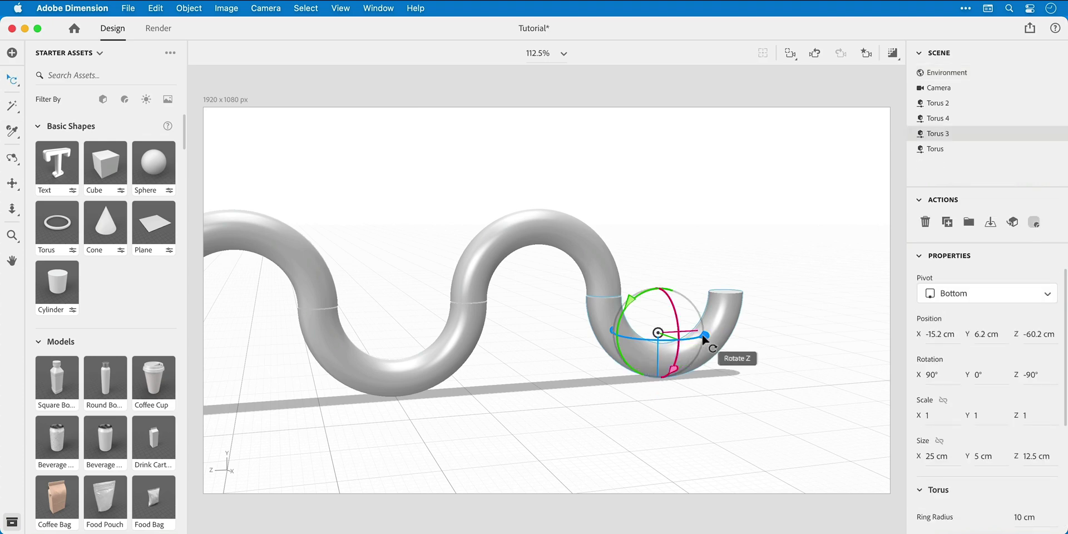
left_click_drag(702, 335, 685, 344)
Move the rotated U piece to about X -5.3 cm, Z -58 cm so one end sits under the neighbouring arch.
key("1")
left_click_drag(687, 312, 524, 439)
key("v")
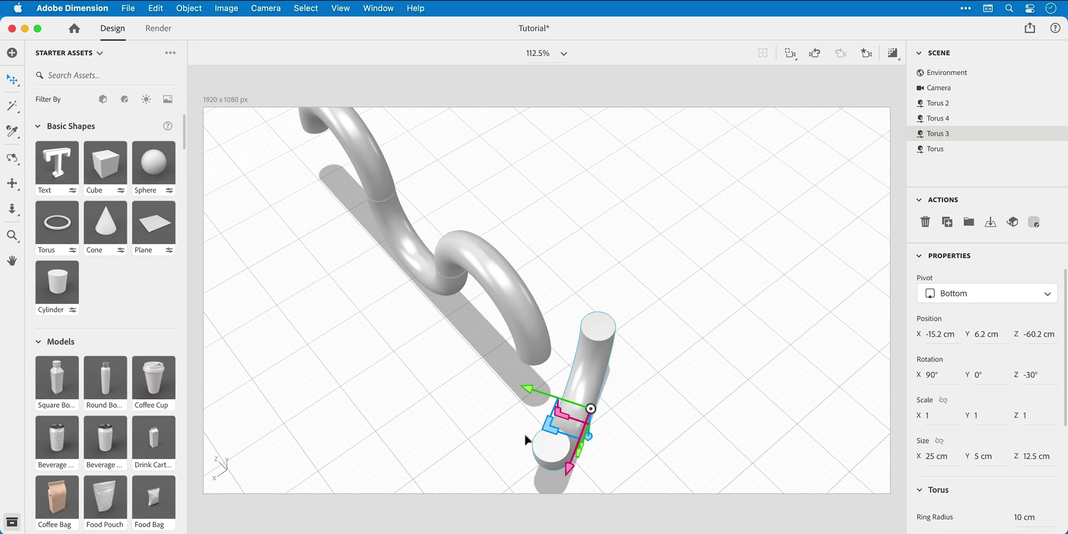
left_click_drag(530, 390, 483, 383)
left_click_drag(522, 452, 502, 497)
Fine-tune the rotated U piece to about X -5.2 cm, Z -57.4 cm to align its joint with the arch above.
key("1")
left_click_drag(513, 452, 480, 268)
key("3")
key("2")
left_click_drag(467, 332, 548, 288)
key("v")
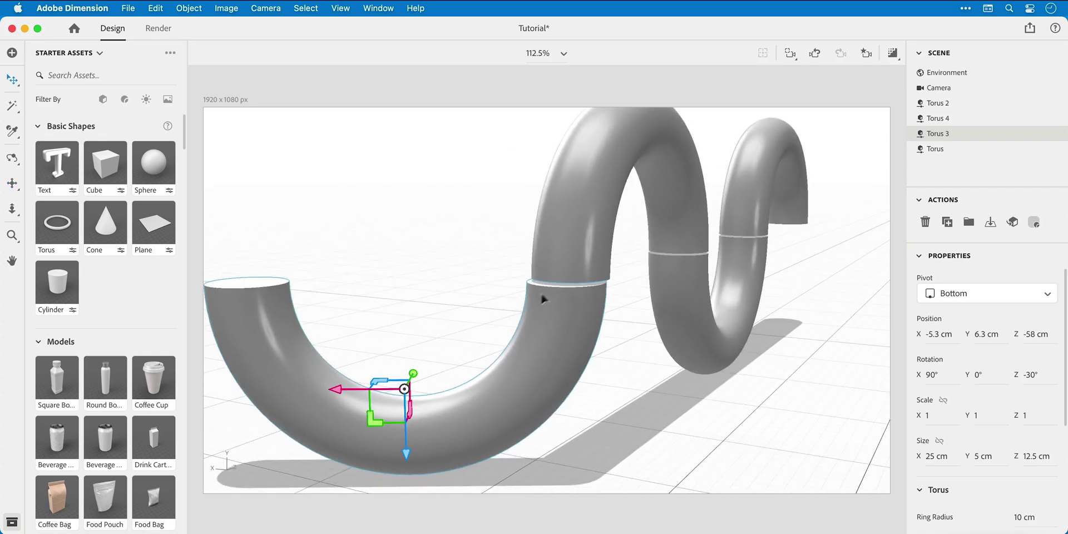
left_click_drag(348, 395, 342, 393)
key("1")
left_click_drag(397, 352, 333, 285)
left_click_drag(482, 355, 490, 353)
key("1")
left_click_drag(539, 281, 766, 300)
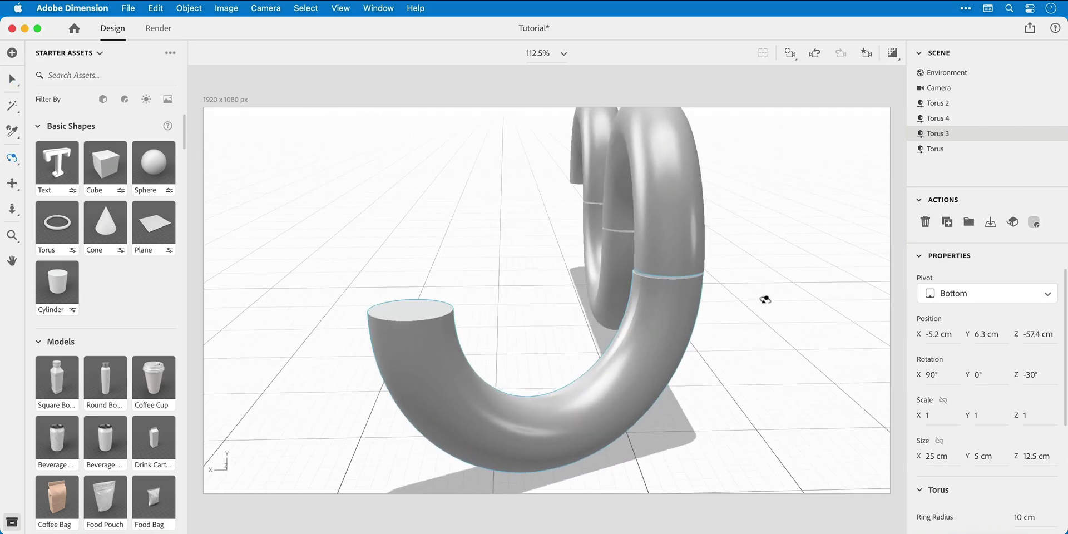
Nudge the end U piece to X -5.3 cm, Z -57.5 cm to line up its joint with the arch.
key("v")
left_click_drag(533, 405, 681, 275)
key("1")
key("v")
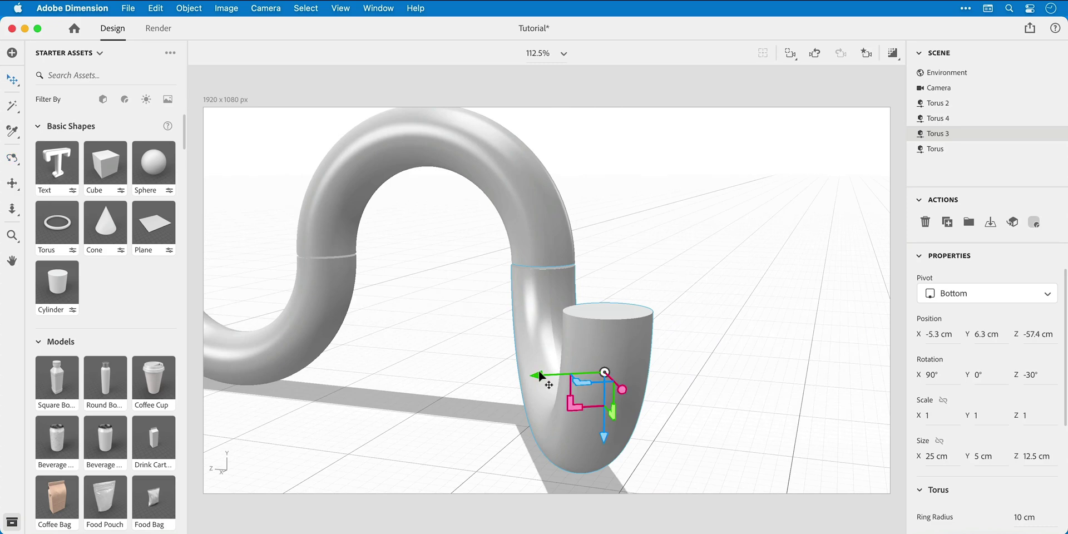
left_click_drag(540, 376, 542, 377)
Reduce the camera's field of view to 1° and pull the camera back until the whole pipe fits the canvas.
right_click_drag(473, 264, 577, 339)
scroll(577, 339, "down", 10)
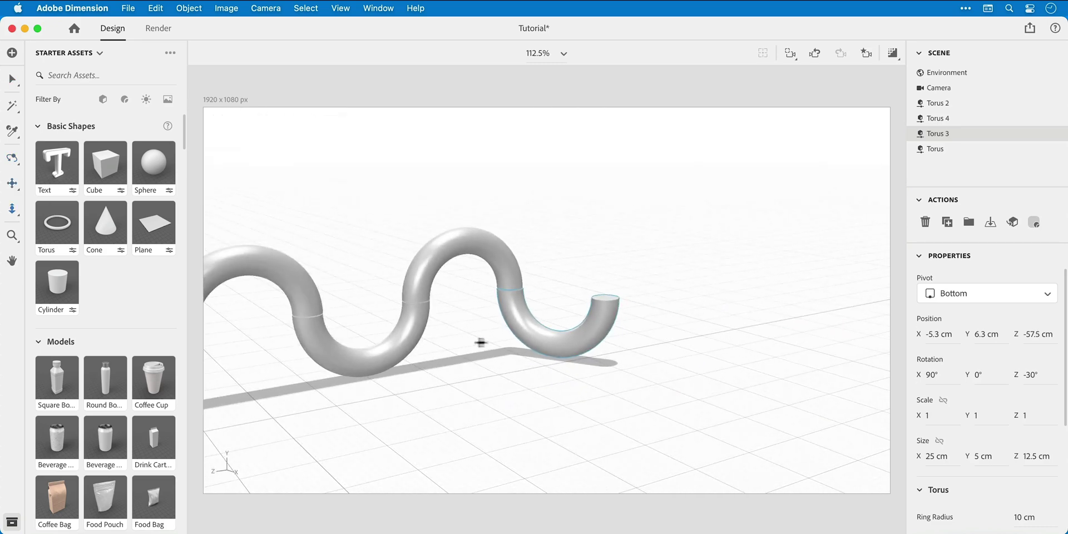
key("2")
left_click_drag(481, 342, 633, 337)
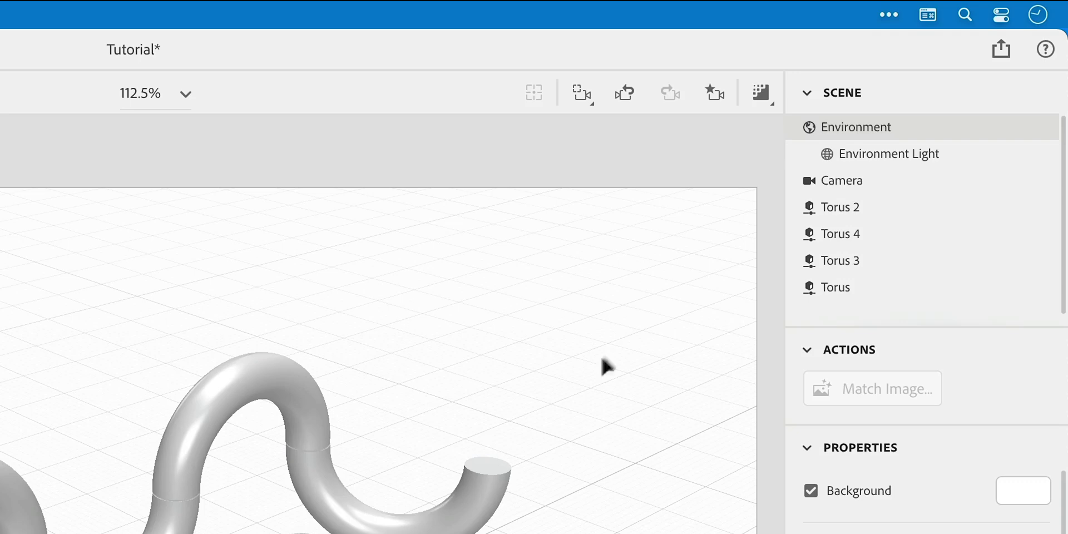
left_click(847, 188)
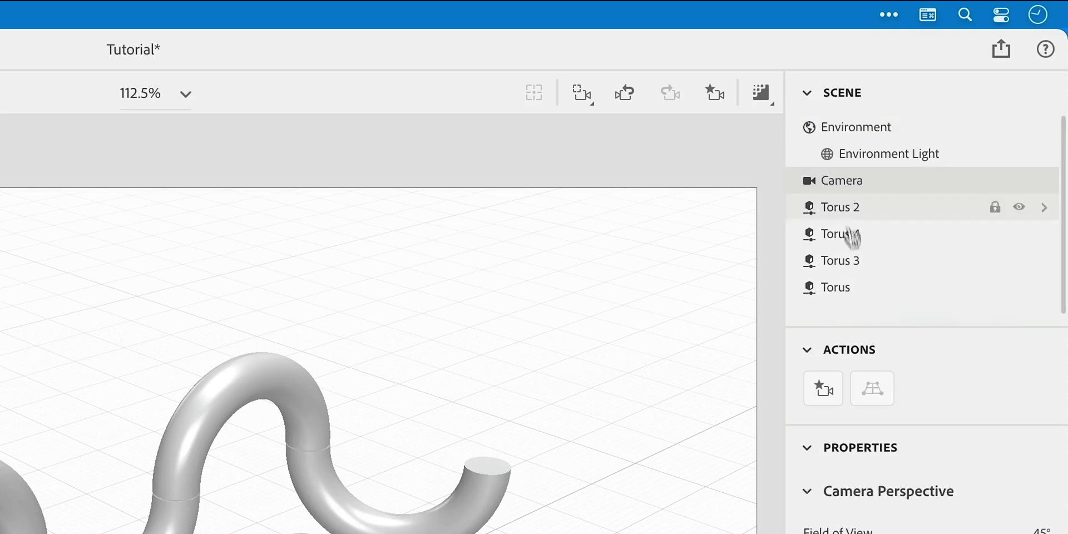
left_click_drag(869, 318, 807, 325)
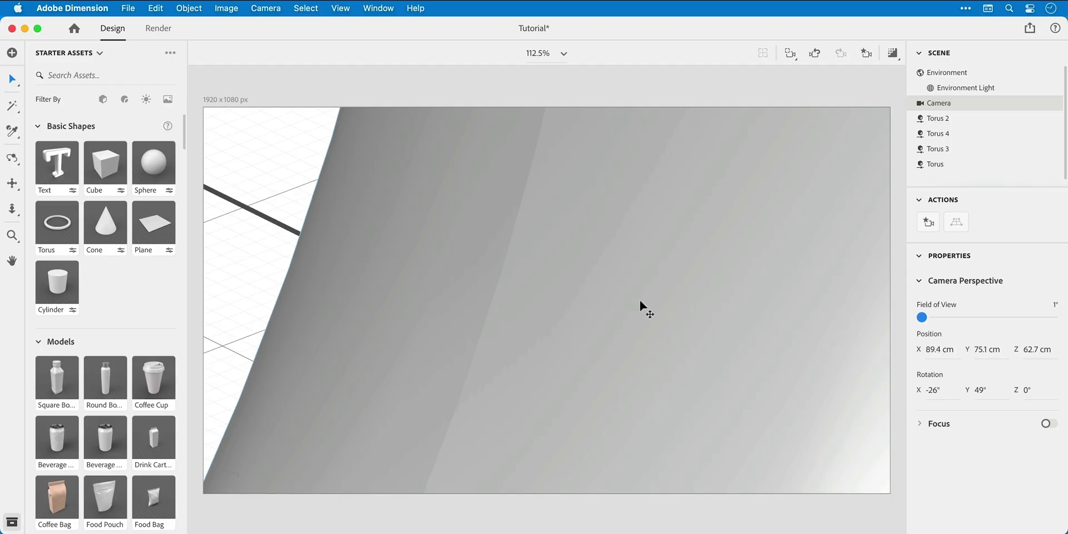
scroll(640, 304, "down", 5)
scroll(640, 301, "down", 10)
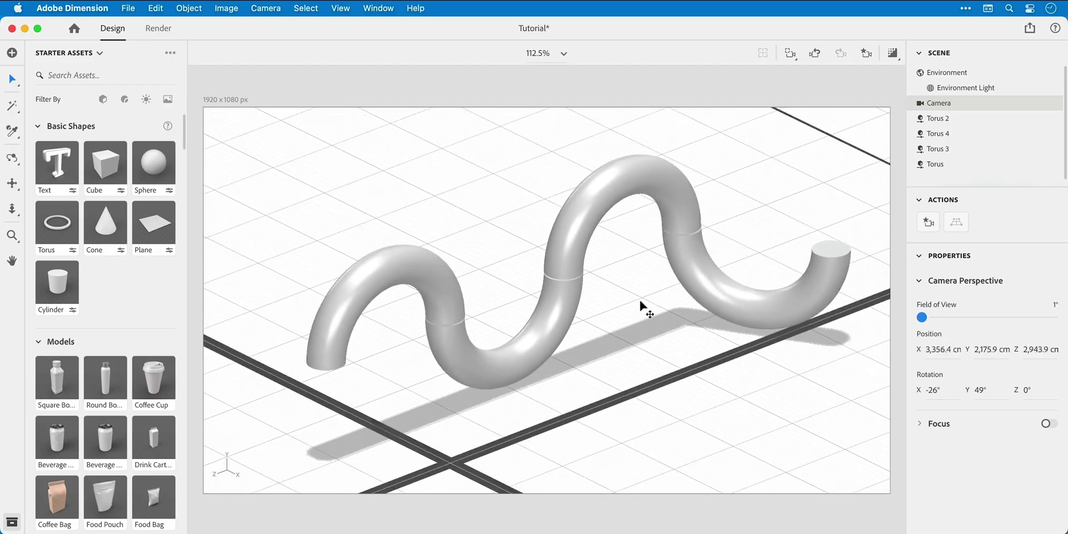
Turn off the canvas grid and centre the pipe within the canvas.
left_click(228, 101)
left_click(924, 440)
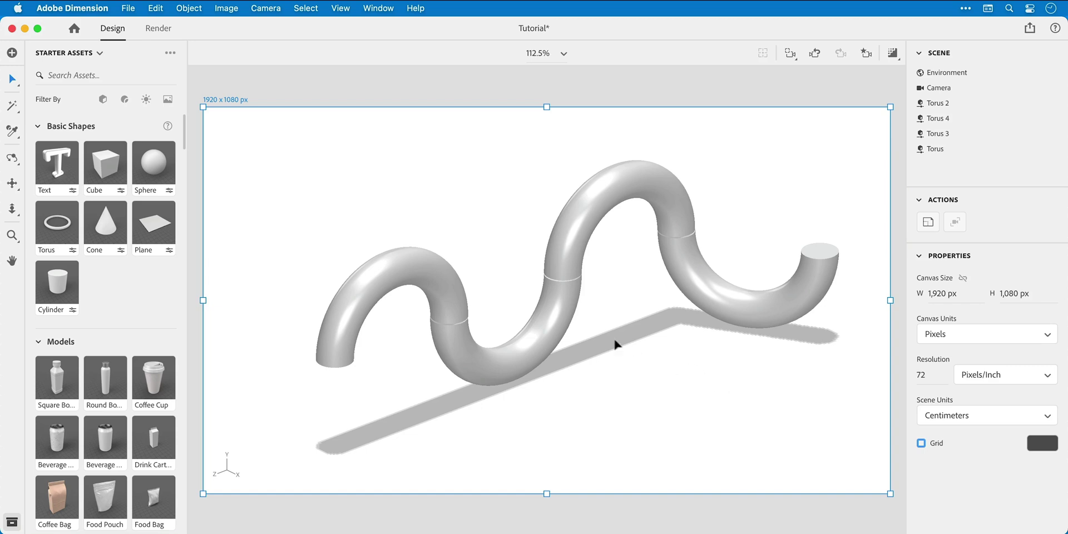
left_click_drag(615, 342, 584, 343)
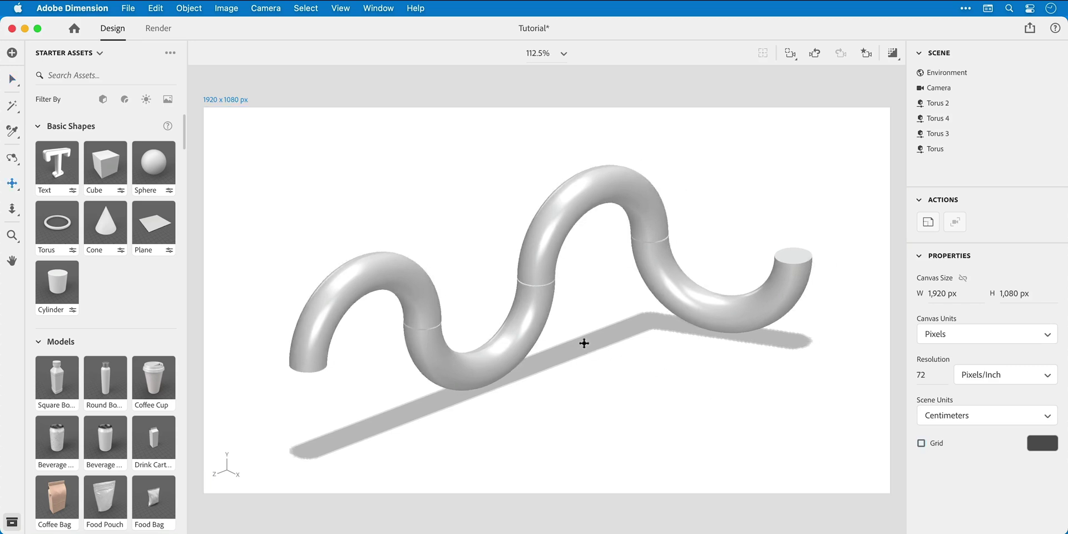
mouse_move(603, 346)
right_mouse_down()
mouse_move(613, 356)
mouse_move(607, 343)
right_mouse_up()
left_click_drag(606, 342, 609, 344)
key("v")
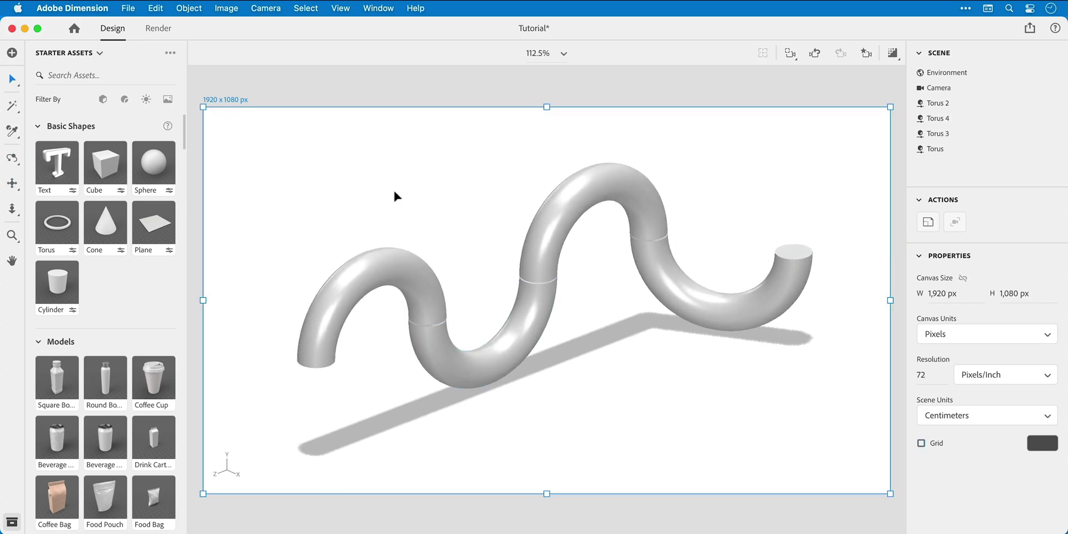
Group the four torus pieces and name the group Wiggly Tubes.
left_click_drag(394, 191, 732, 382)
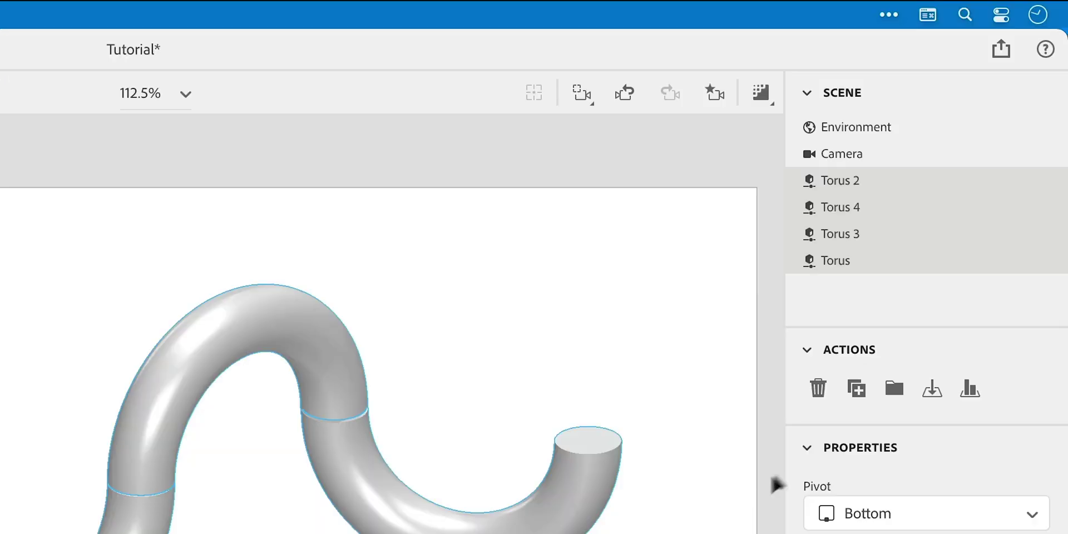
left_click(894, 388)
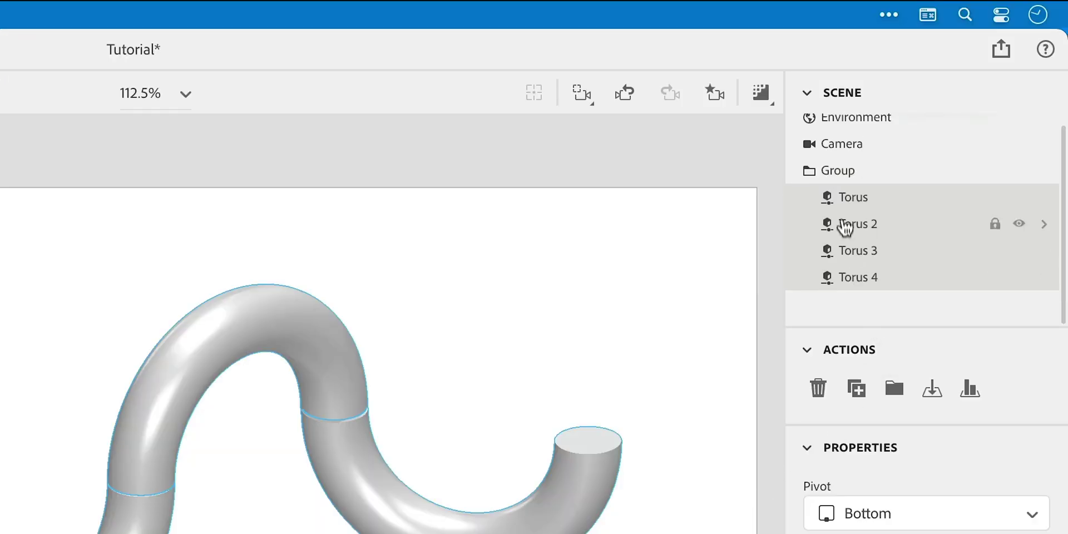
double_click(838, 173)
type("Wiggly Tubes")
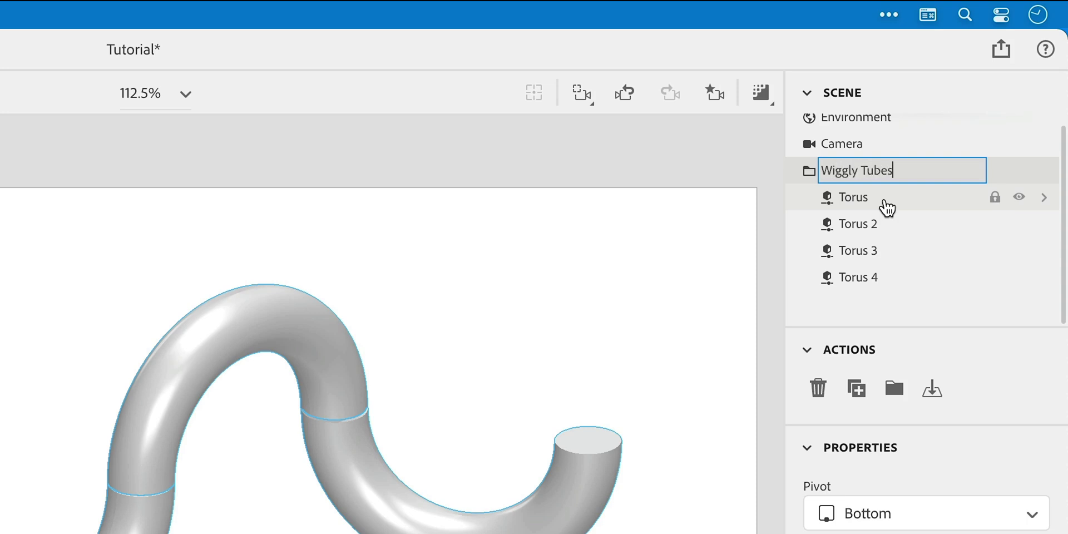
key("Return")
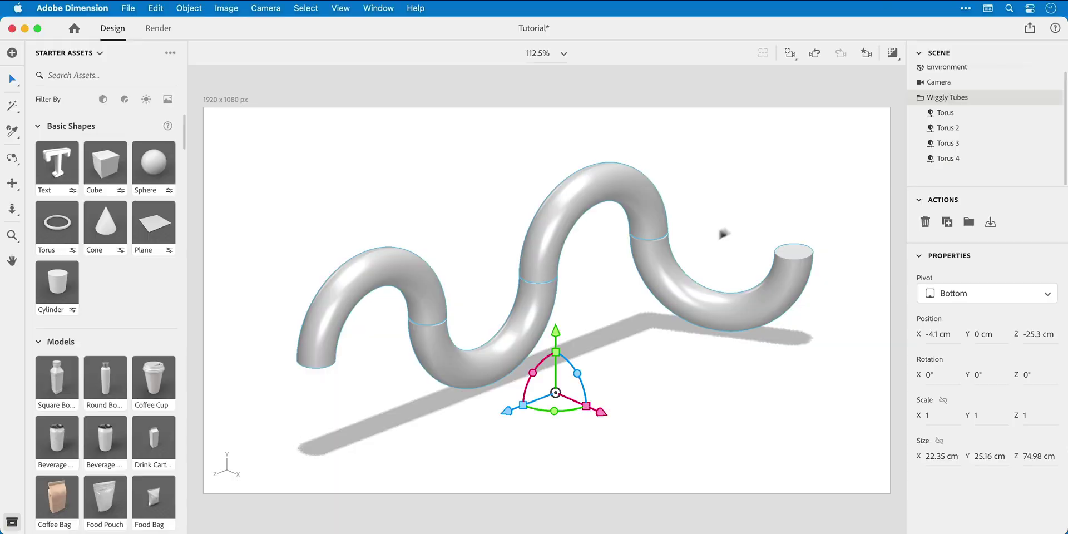
Tilt the Wiggly Tubes group slightly so the far open end rises and the near end drops.
key("r")
left_click_drag(556, 352, 529, 376)
key("v")
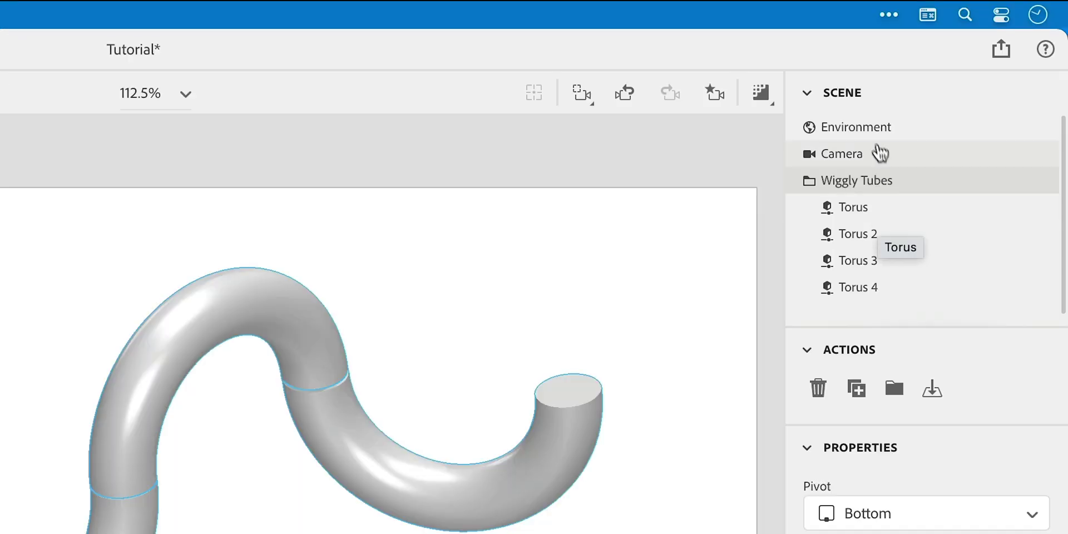
Set the environment's background colour to yellow, hex FFD154.
left_click(958, 68)
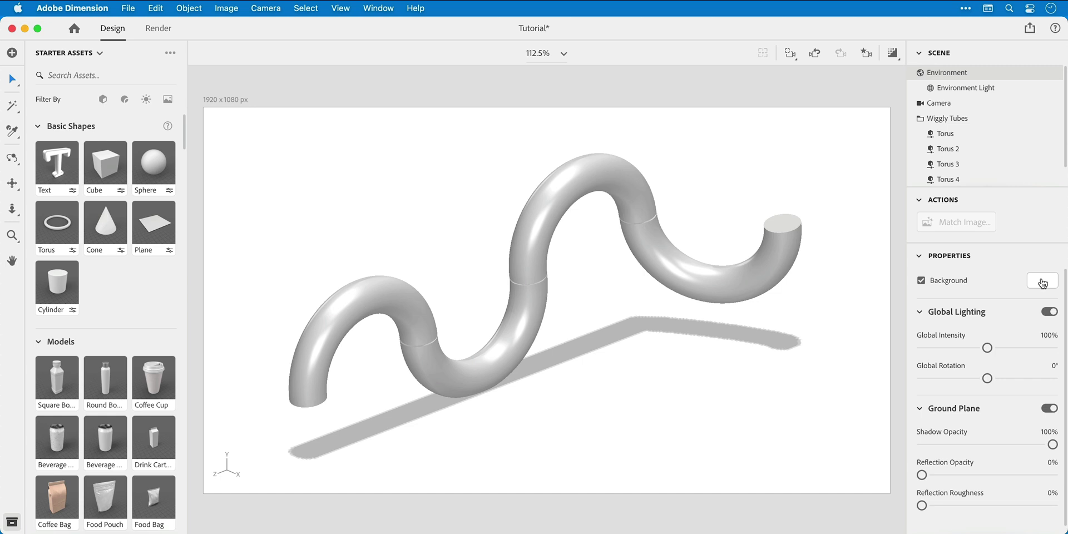
left_click(1023, 492)
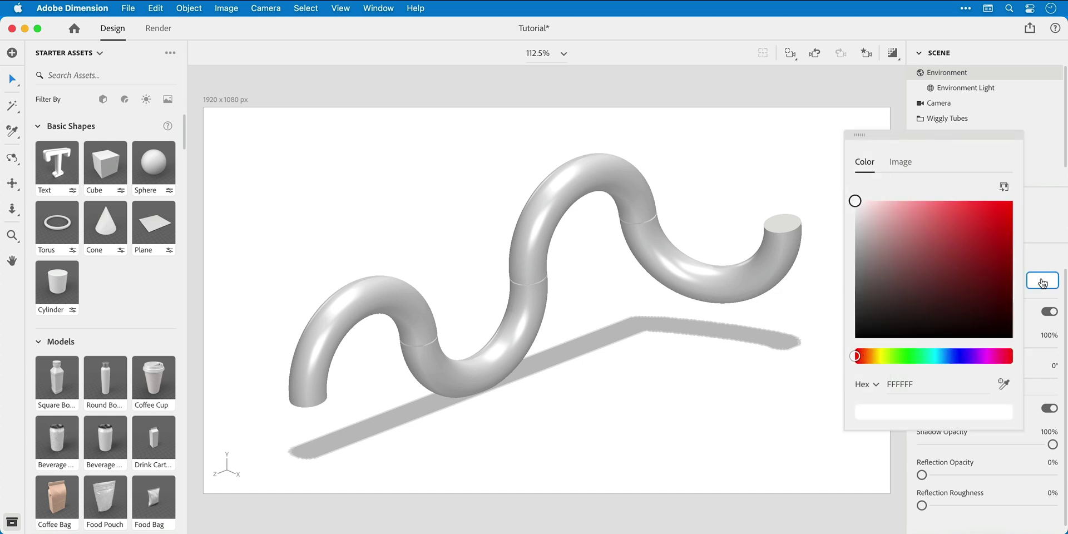
left_click_drag(862, 359, 873, 356)
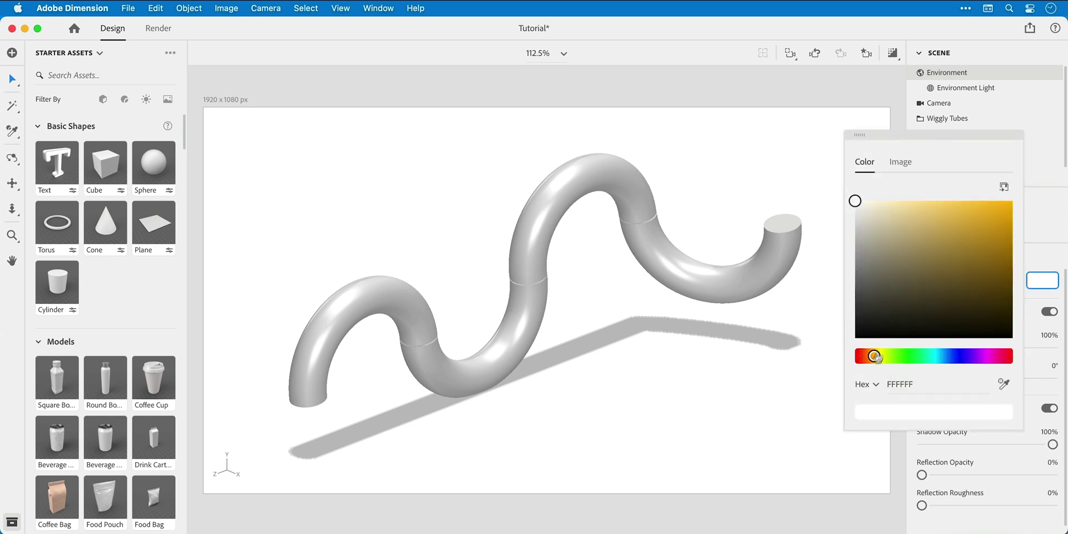
left_click_drag(965, 226, 971, 200)
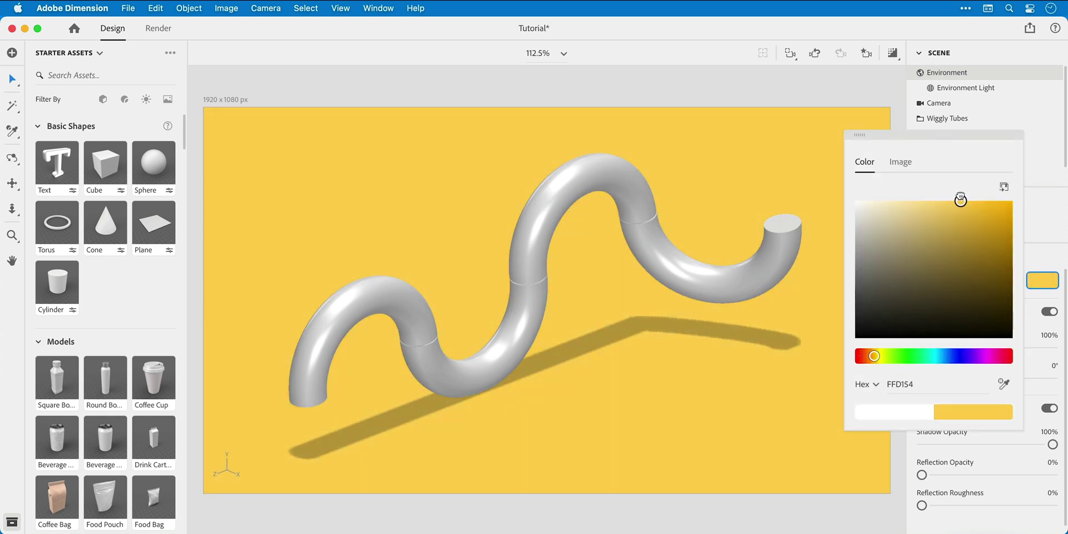
left_click(1035, 221)
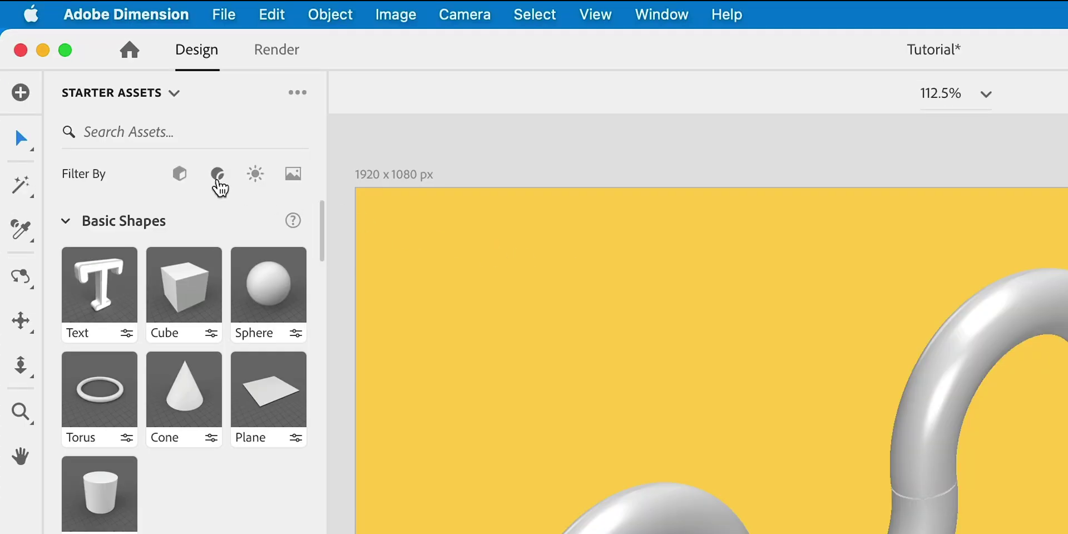
Apply the Plastic material to the Wiggly Tubes and set its base colour to the background yellow FFD154.
left_click(218, 177)
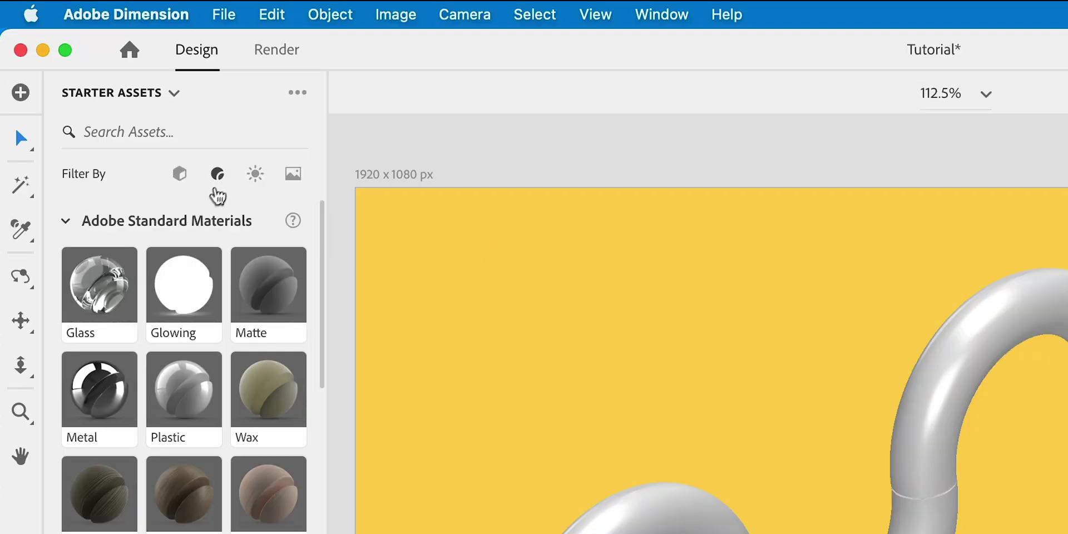
left_click_drag(161, 372, 829, 208)
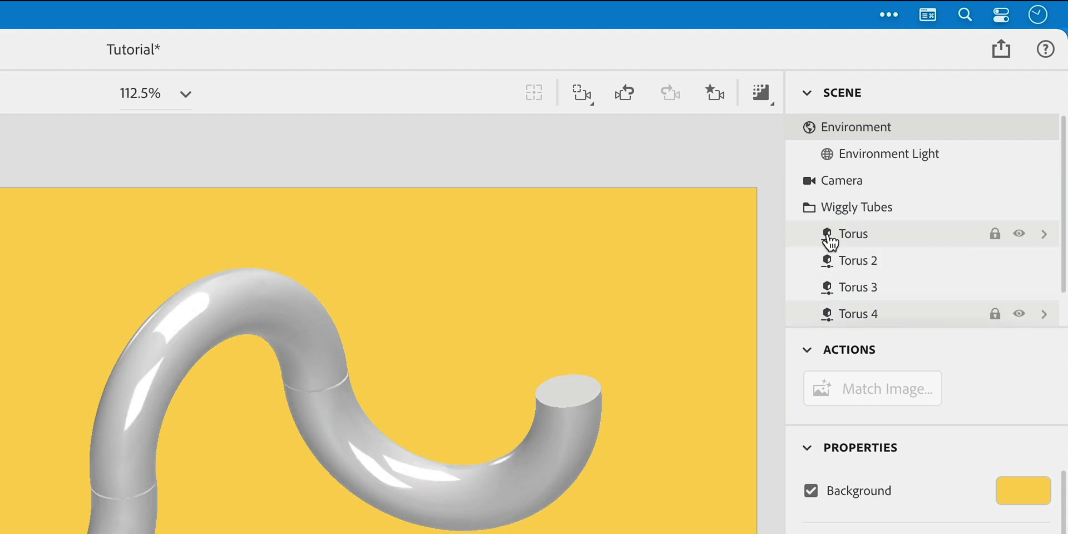
double_click(827, 236)
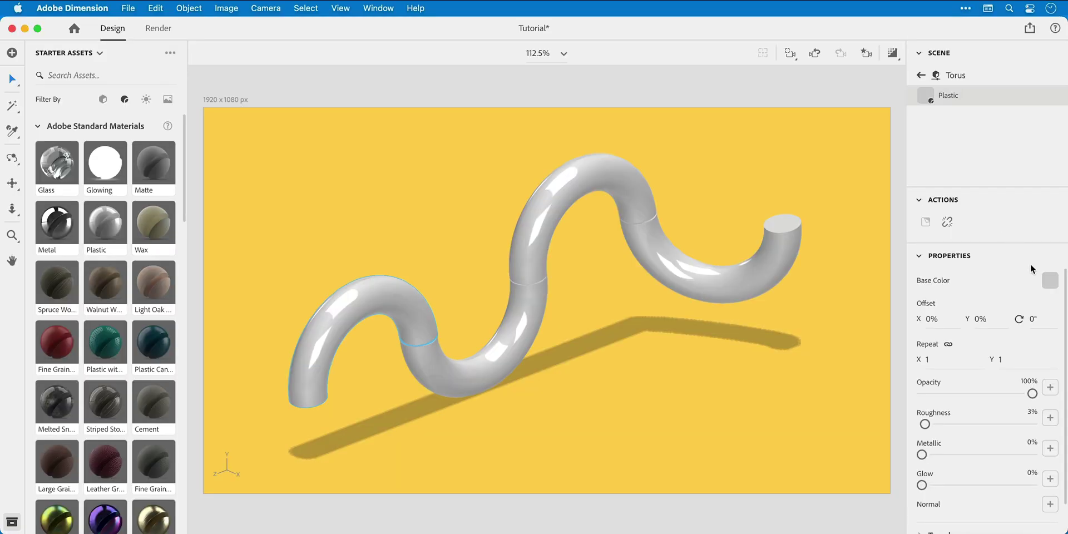
left_click(1039, 492)
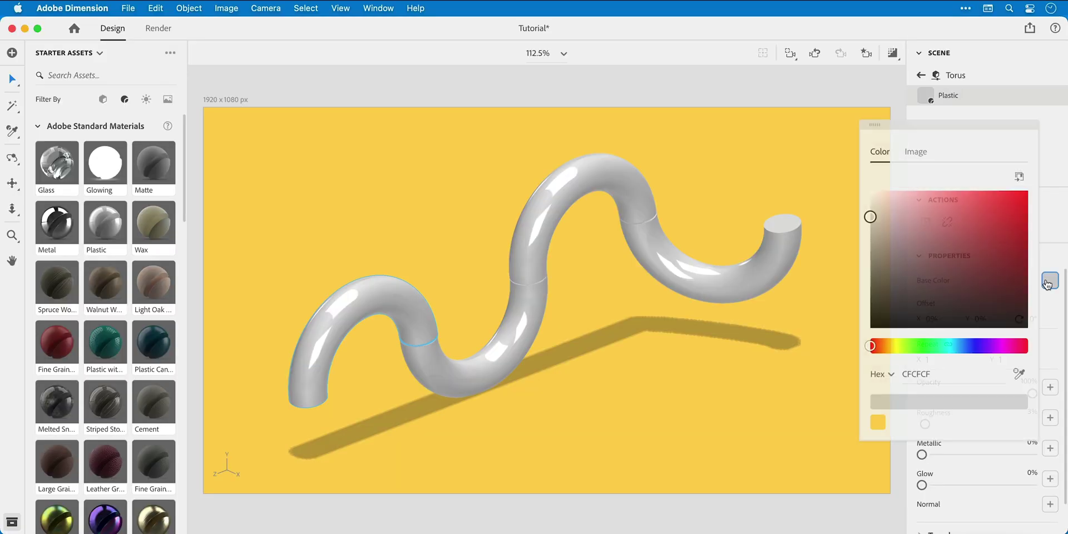
left_click(878, 422)
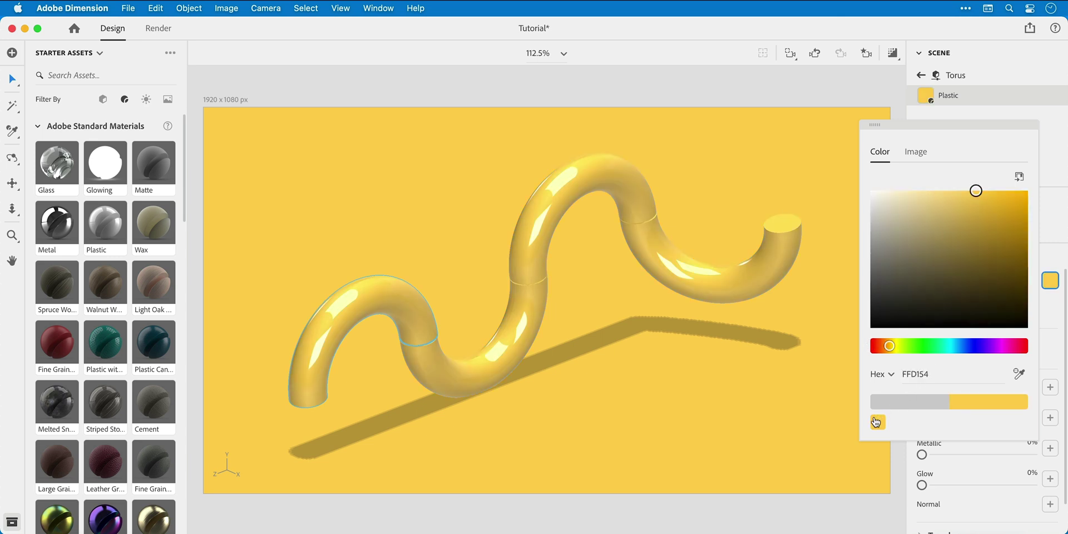
left_click(1048, 261)
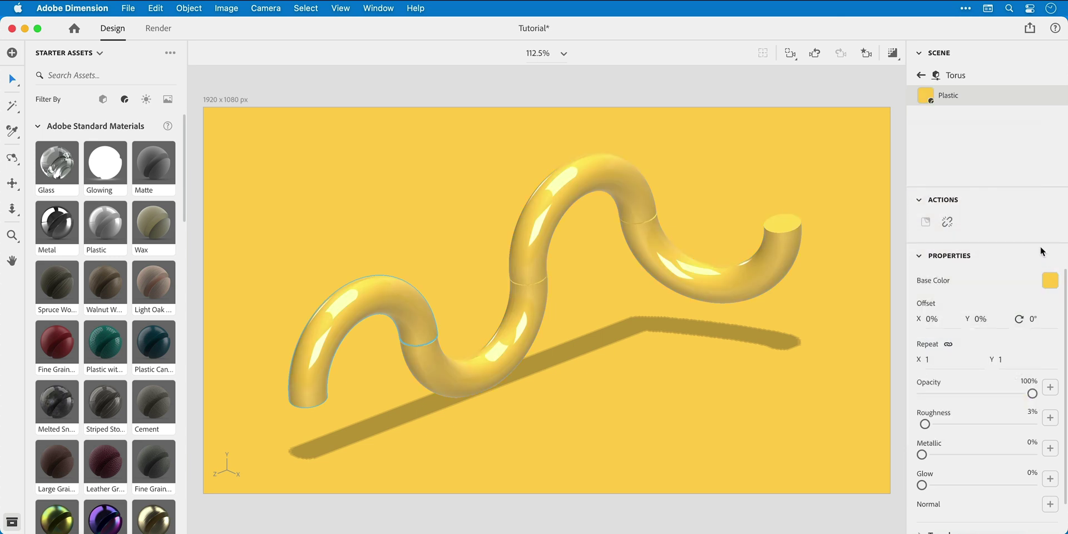
Set the Plastic material's roughness to 15% while checking it in the render preview.
left_click(889, 58)
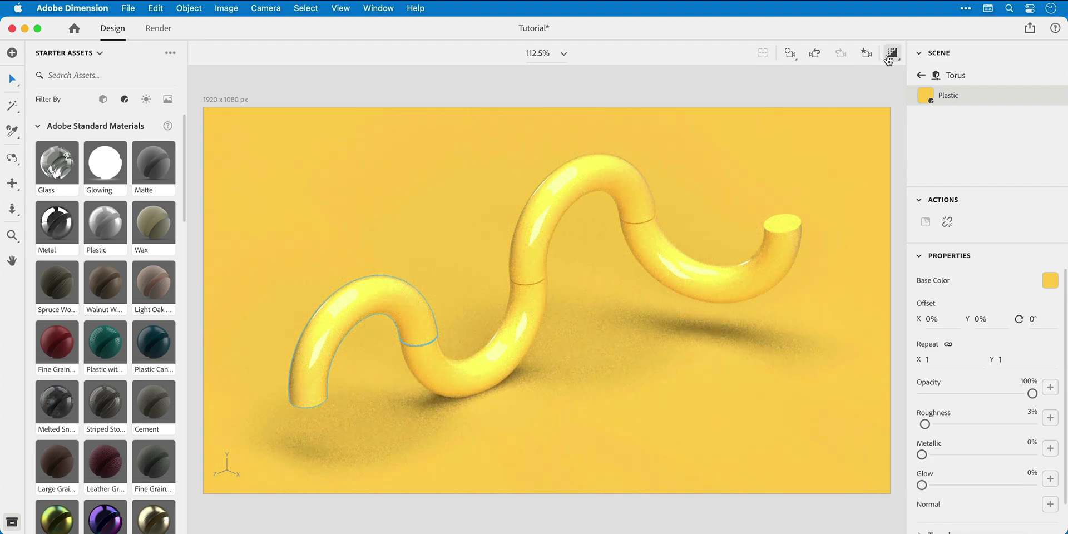
left_click_drag(924, 424, 974, 425)
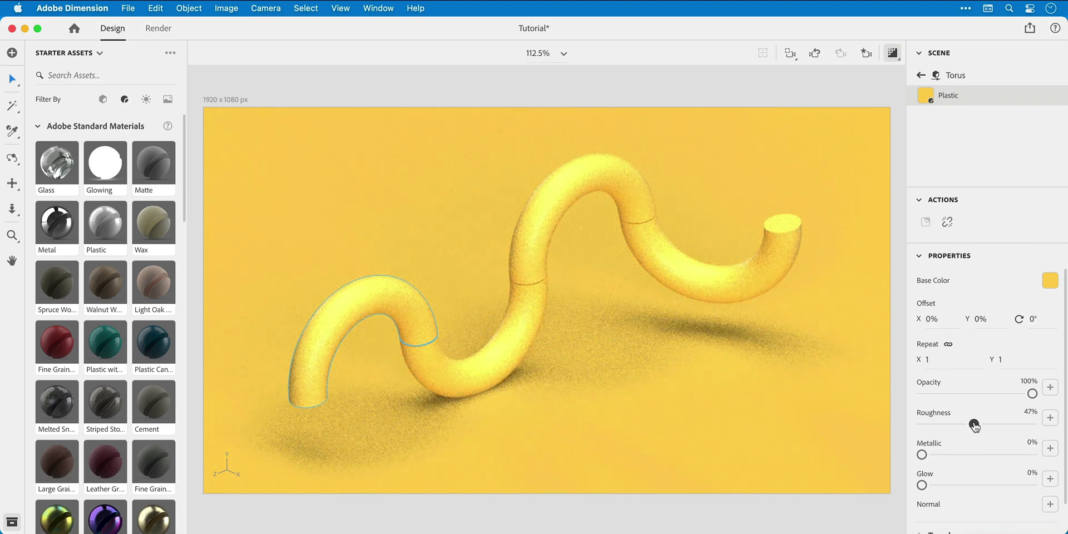
left_click_drag(974, 425, 939, 427)
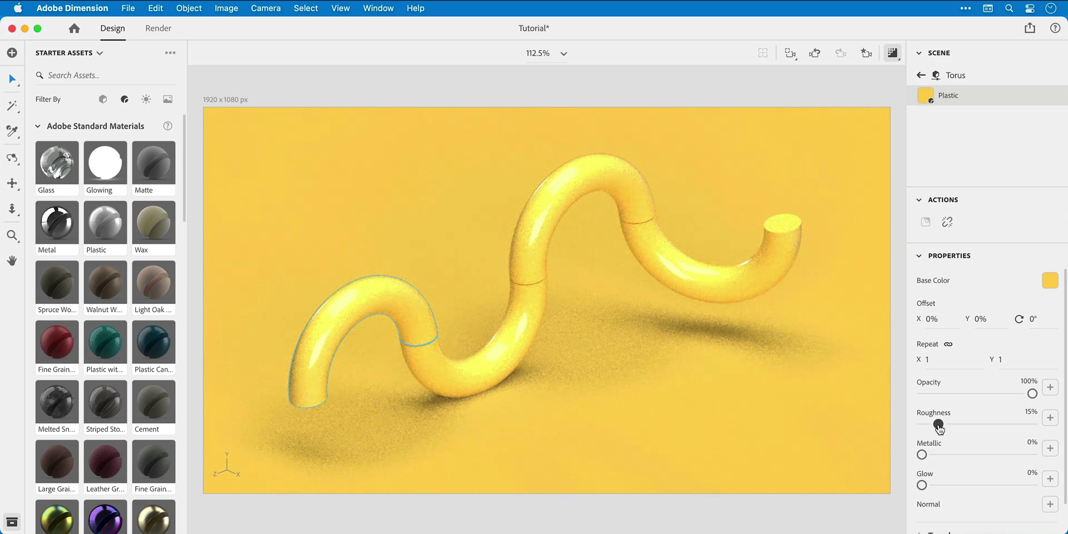
key("backslash")
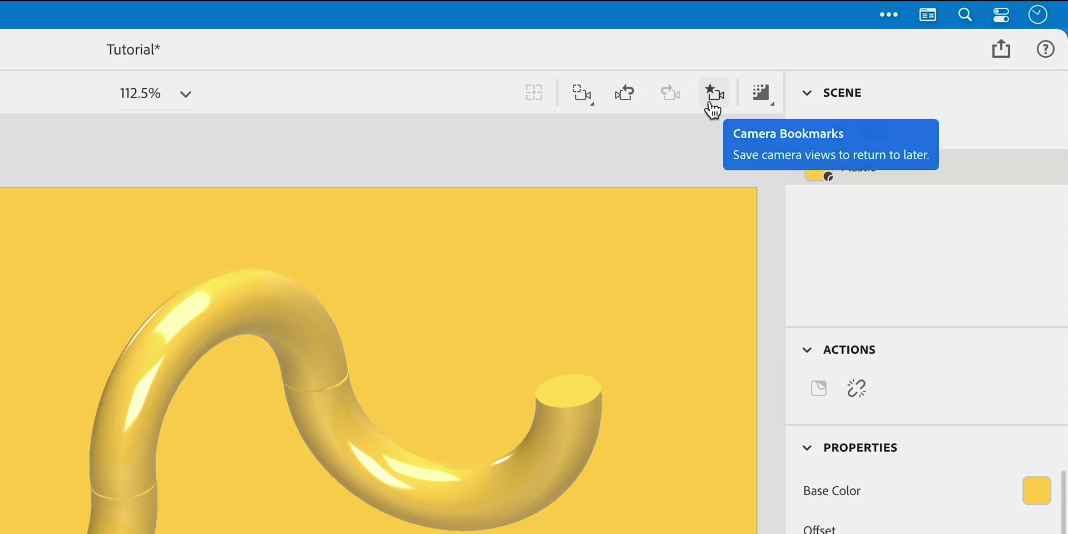
Save the current camera view as a bookmark named Main.
left_click(713, 109)
left_click(754, 329)
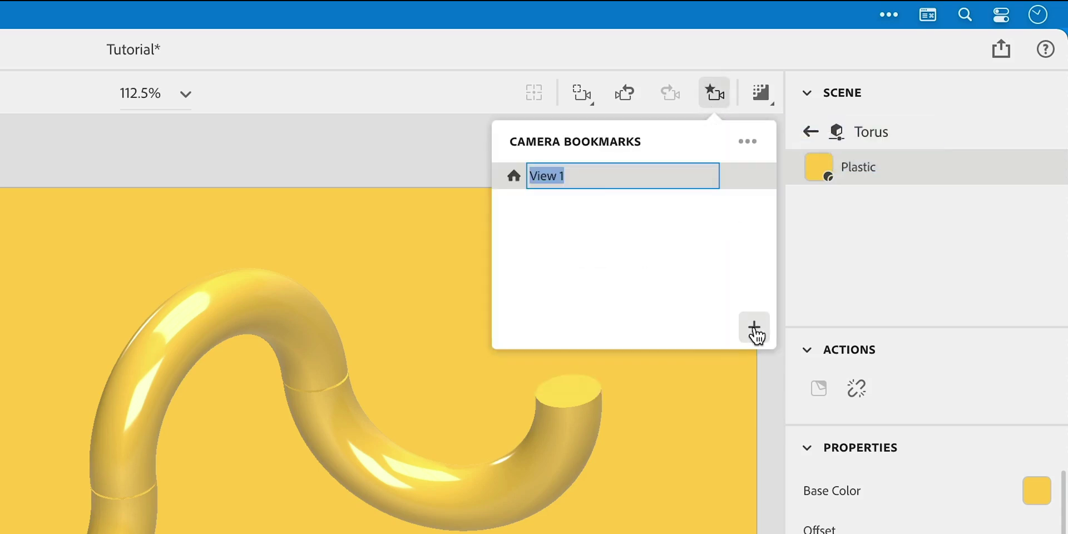
type("Main")
key("Return")
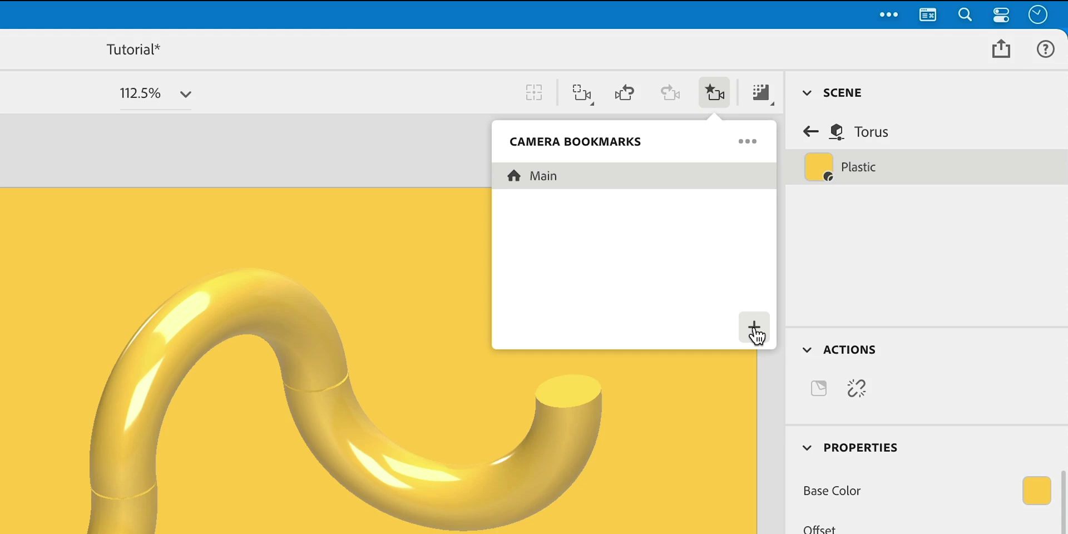
Orbit away from the saved view and restore it with the Main camera bookmark.
left_click_drag(629, 303, 741, 261)
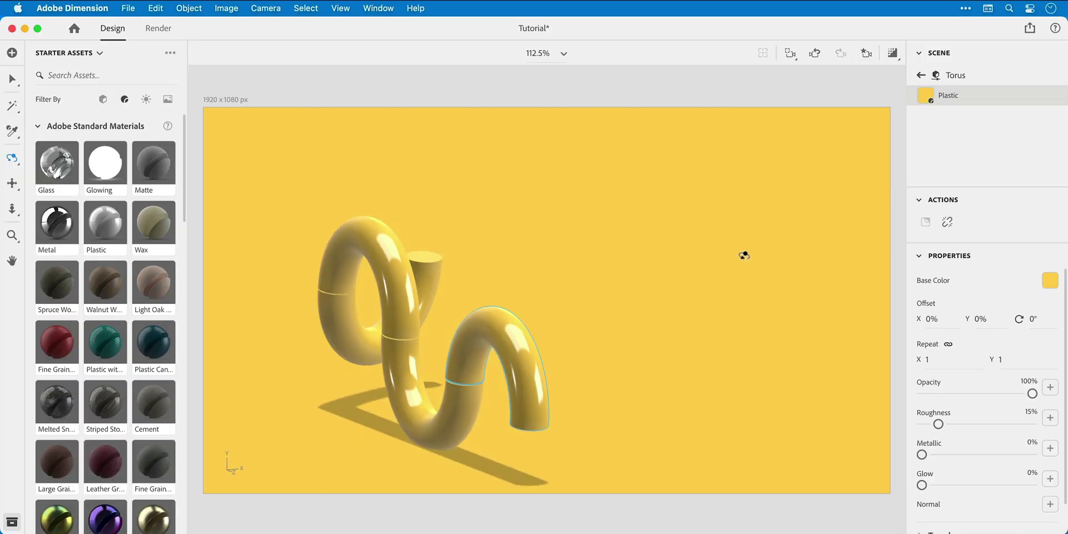
left_click(866, 53)
left_click(809, 102)
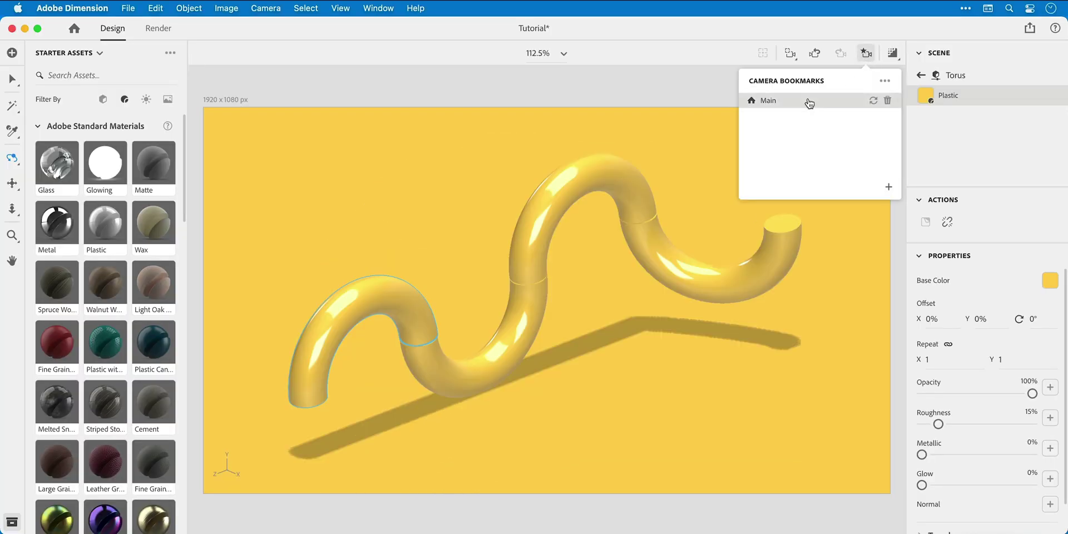
left_click(865, 54)
Add a Plane from the basic shapes to the scene beneath the yellow tubes.
key("v")
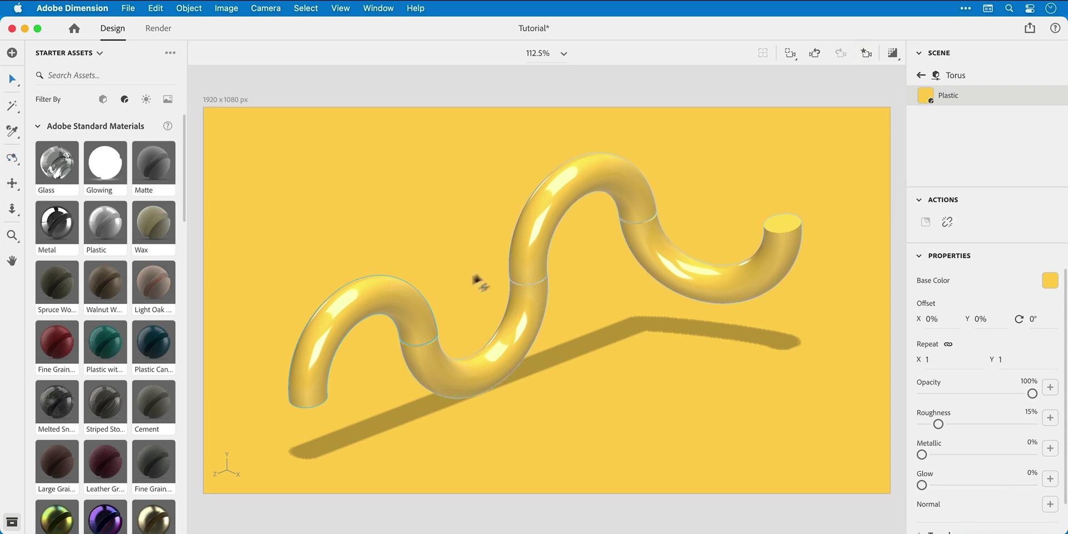
scroll(467, 284, "down", 3)
scroll(464, 276, "down", 3)
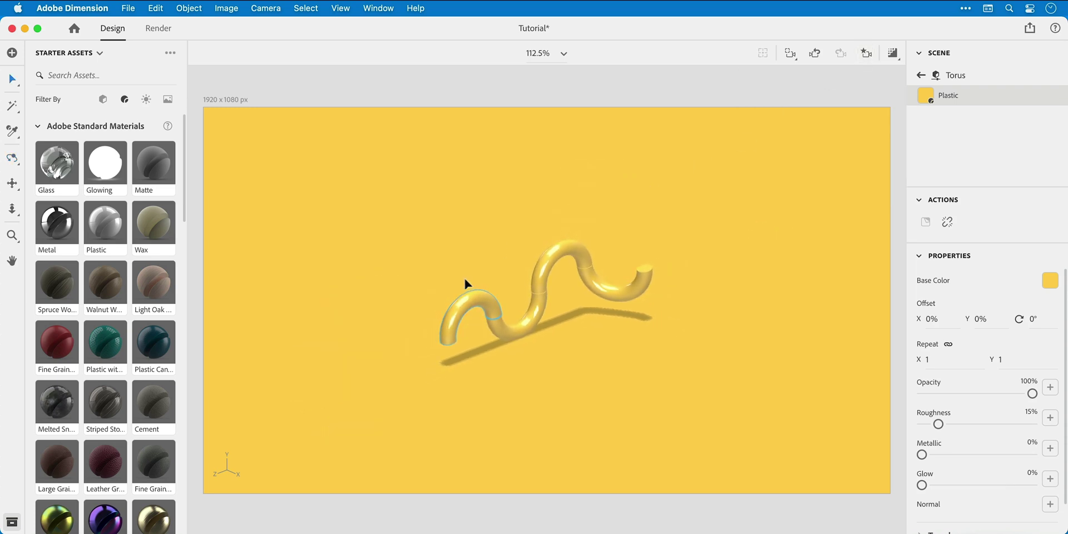
left_click(103, 100)
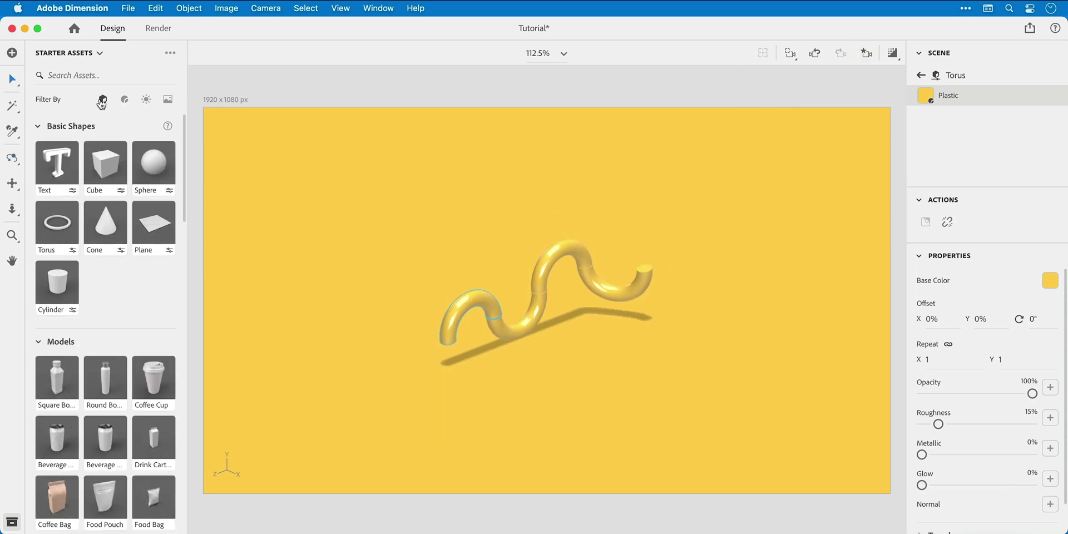
left_click_drag(152, 225, 561, 321)
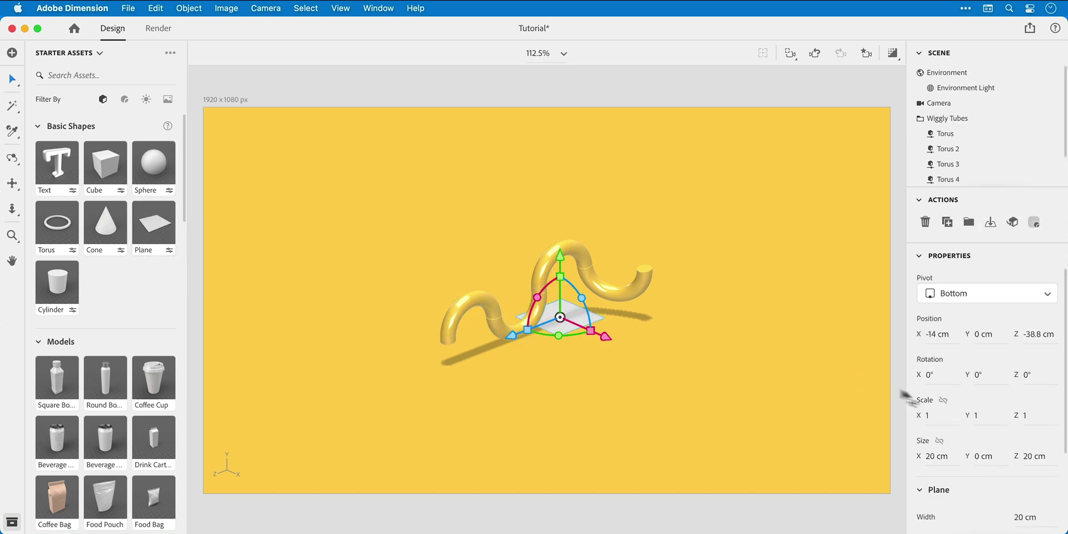
Set the plane's width and length to 500 cm each.
scroll(960, 406, "down", 4)
left_click(1038, 403)
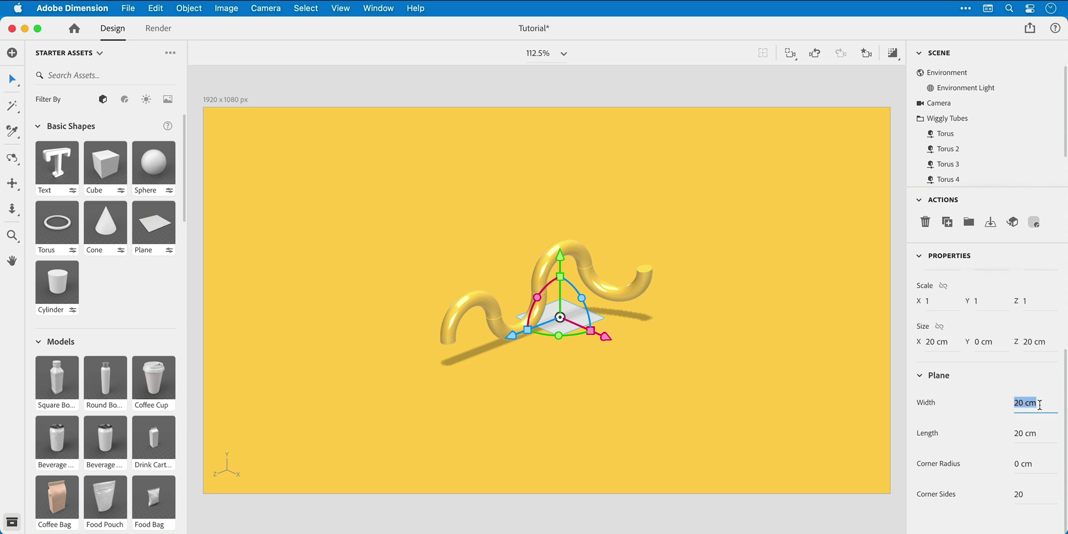
type("500")
key("Tab")
type("500")
key("Return")
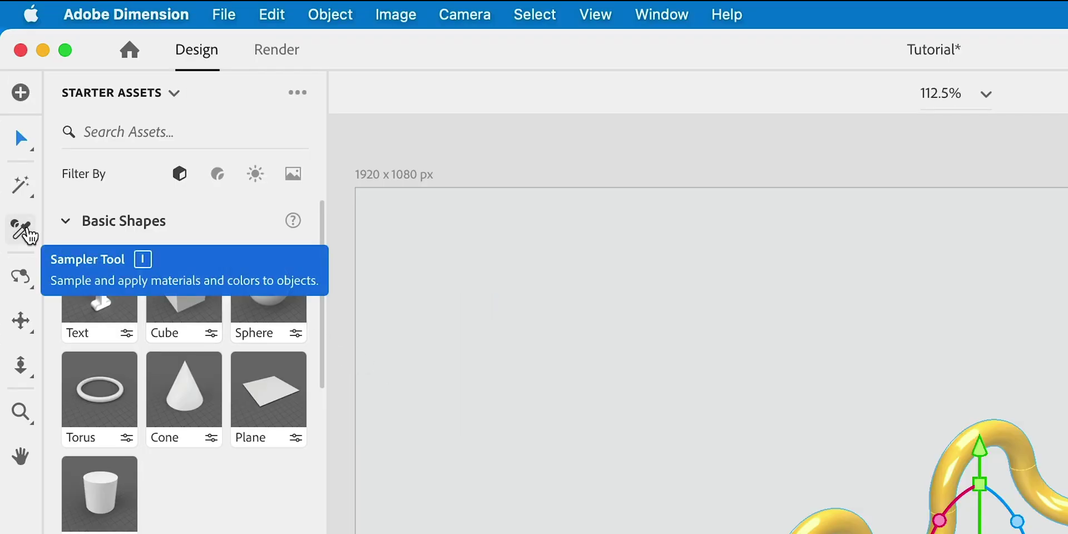
Sample the tubes' Plastic material onto the selected plane with the Sampler Tool.
left_click(25, 233)
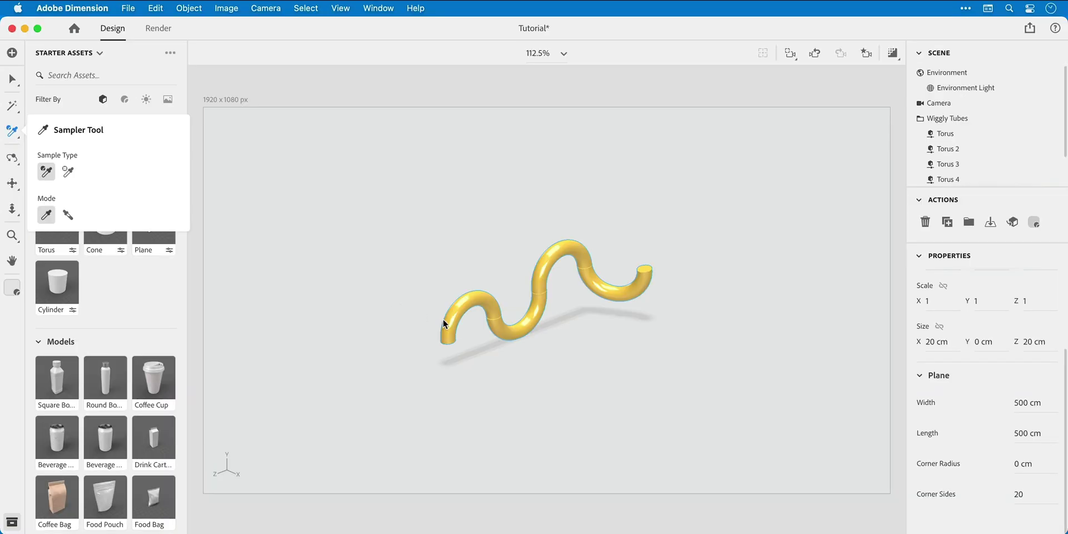
left_click(449, 321)
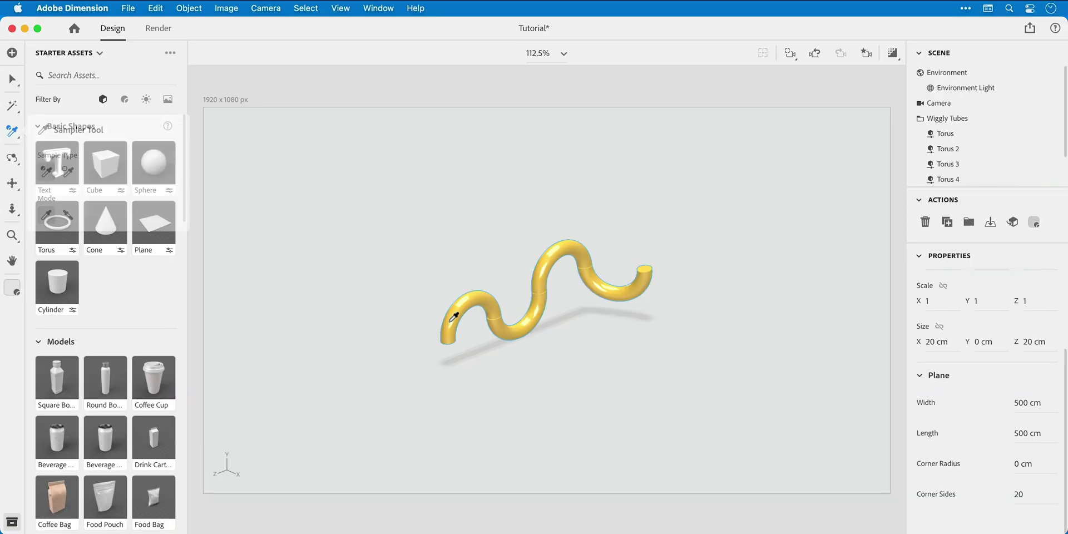
left_click(452, 320)
key("v")
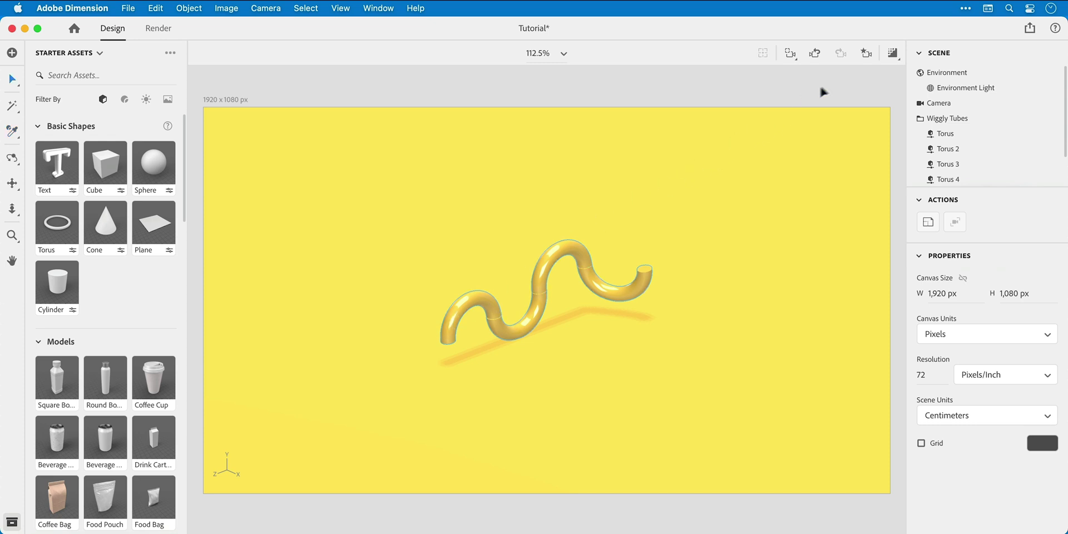
Restore the Main camera bookmark and check the plane and tubes in the render preview.
left_click(866, 54)
left_click(839, 100)
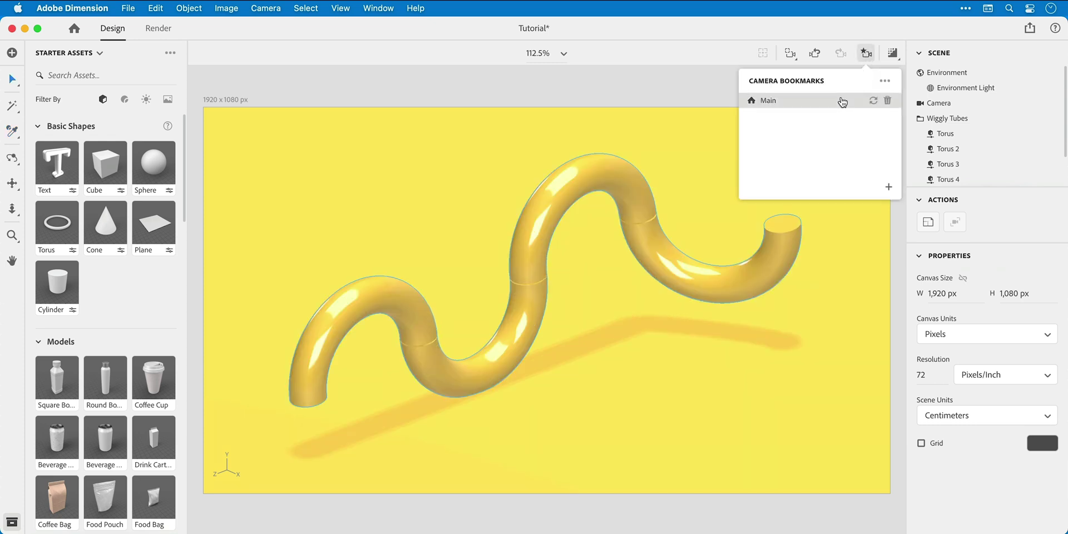
left_click(866, 55)
left_click(891, 54)
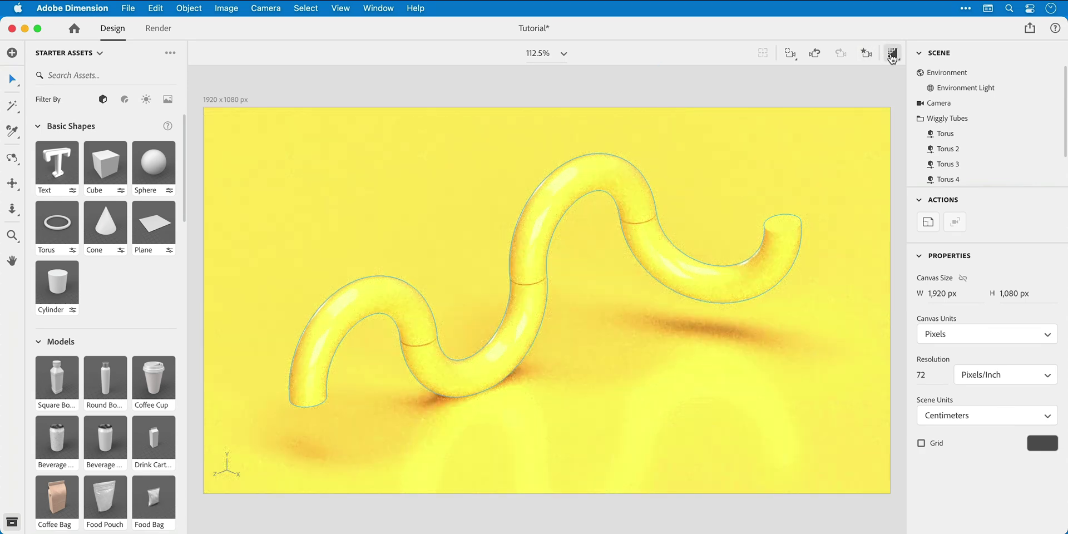
left_click(892, 53)
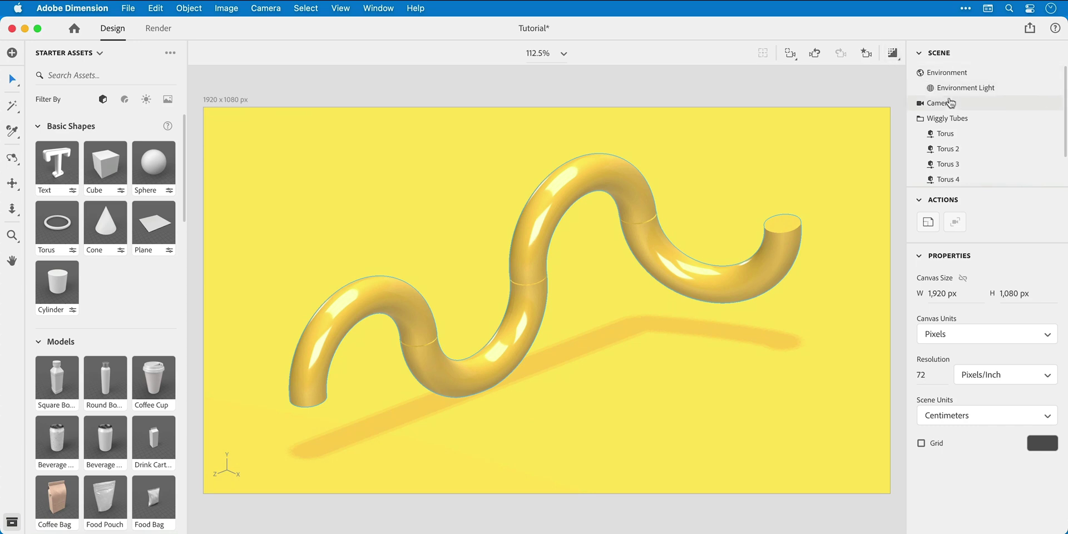
Try a blue base colour on the Plane's linked Plastic material and undo it.
scroll(946, 104, "down", 2)
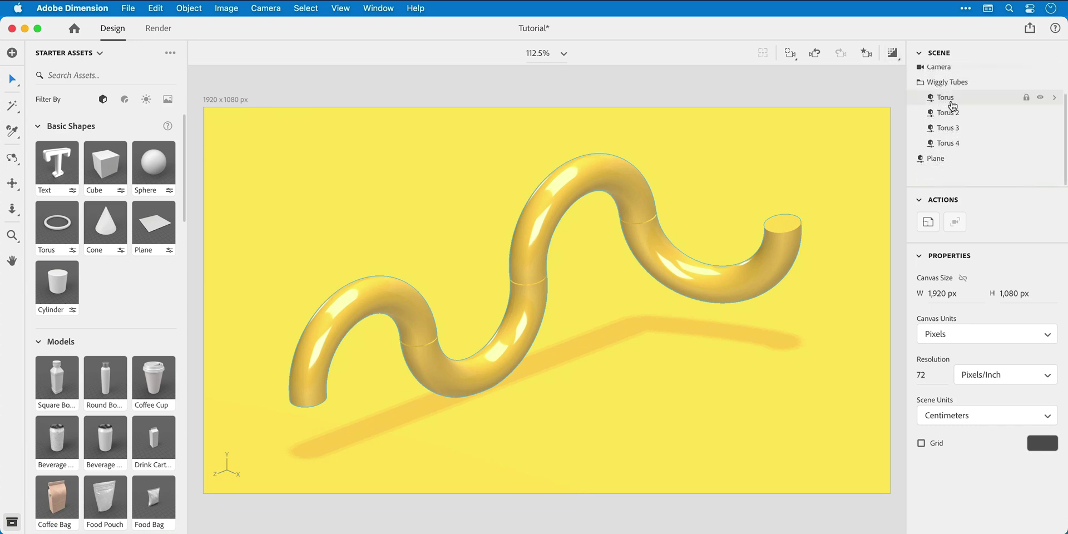
double_click(921, 160)
left_click(1050, 282)
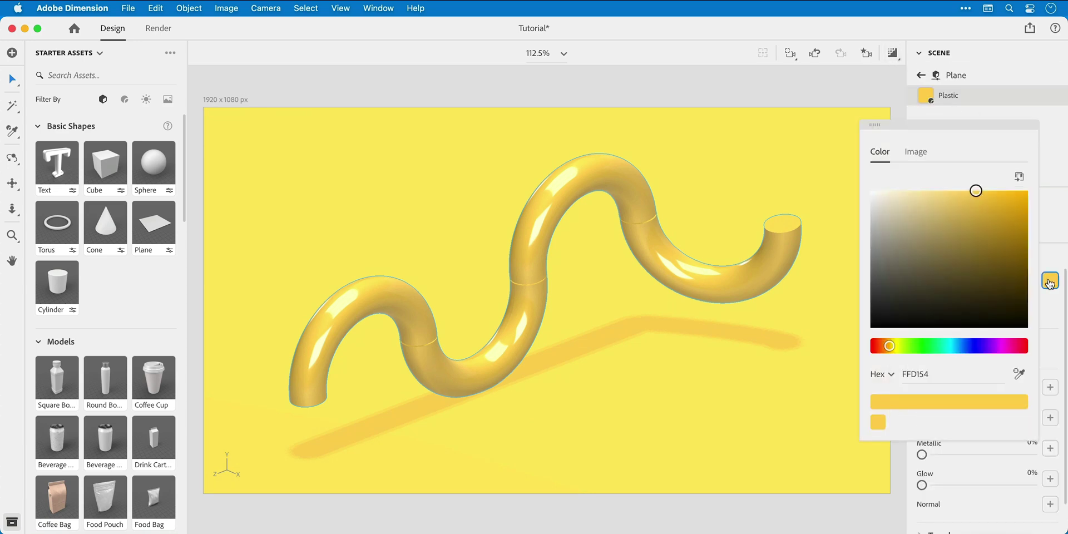
left_click_drag(890, 346, 966, 346)
left_click(1044, 303)
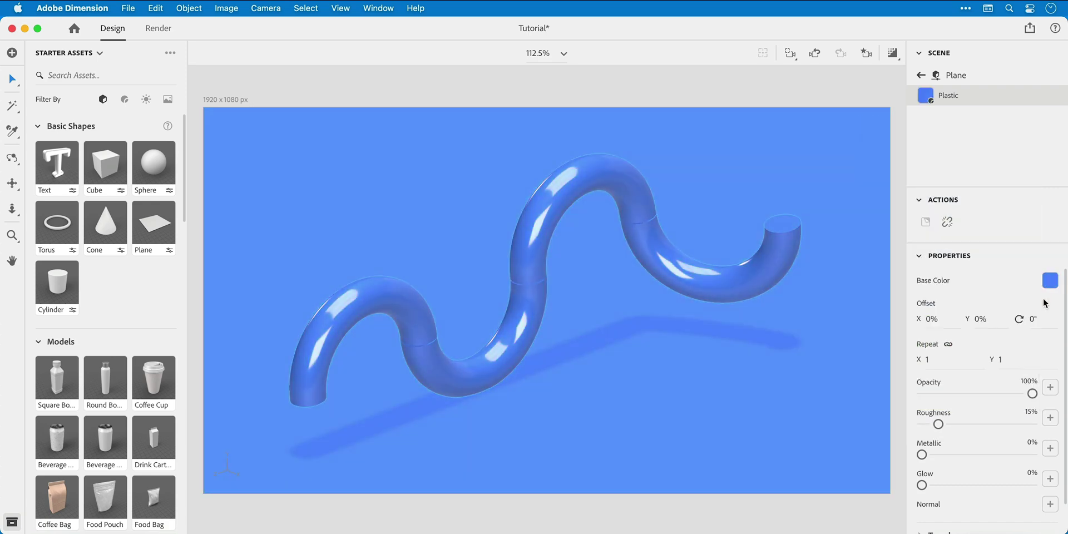
key("super+z")
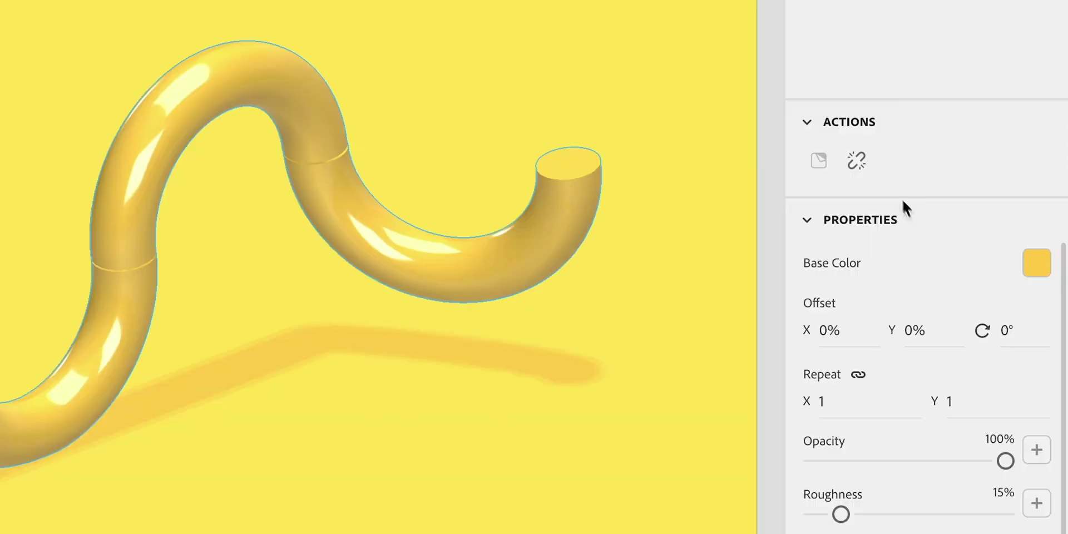
Break the Plane's material link to the tubes and set its base colour to blue 52ABFF.
left_click(858, 163)
left_click(1037, 263)
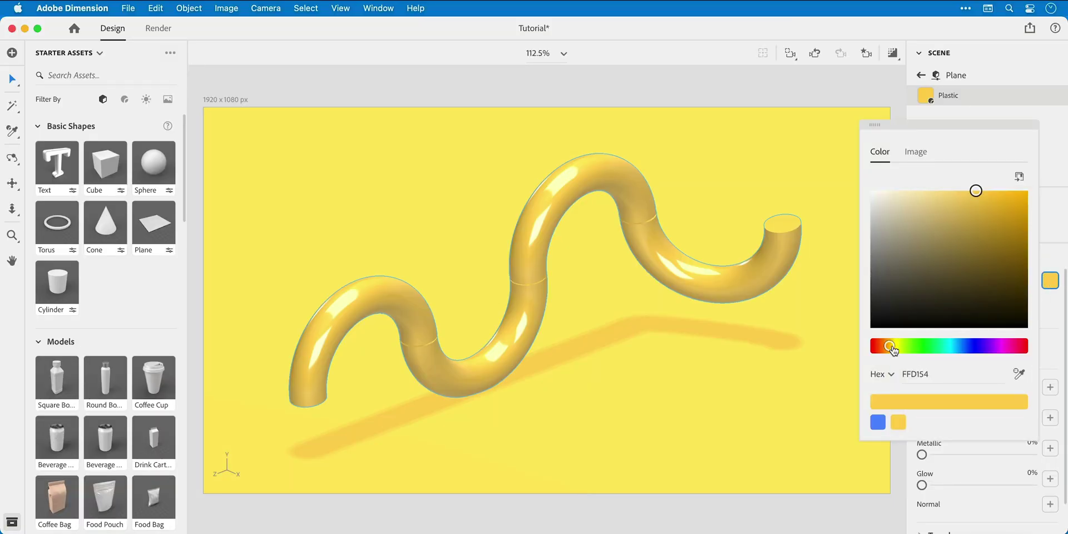
left_click_drag(889, 346, 962, 345)
left_click(1050, 310)
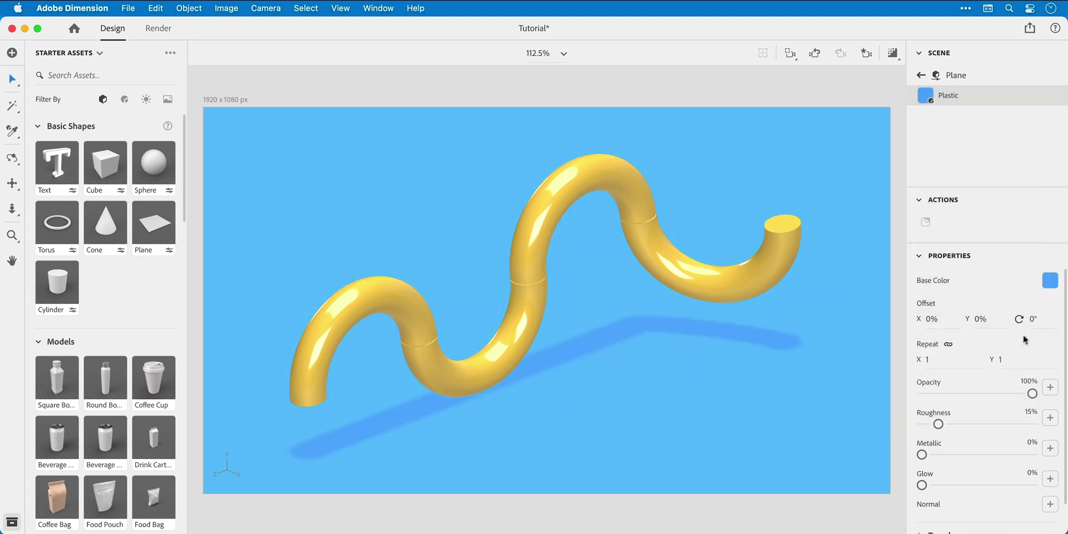
Set the Plane material's roughness to 5% and check its reflections in the render preview.
left_click_drag(938, 425, 927, 425)
key("backslash")
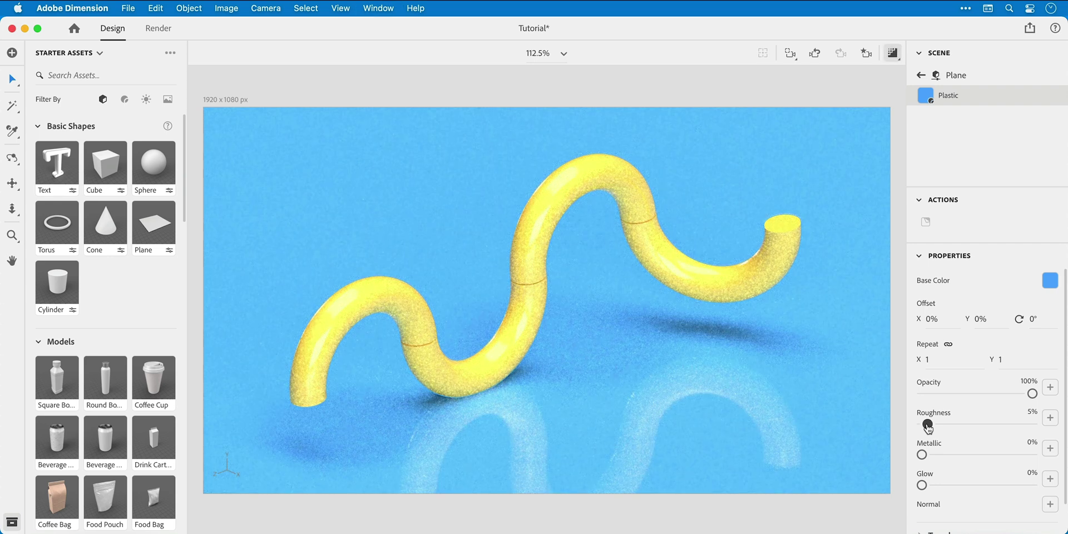
key("super+alt+p")
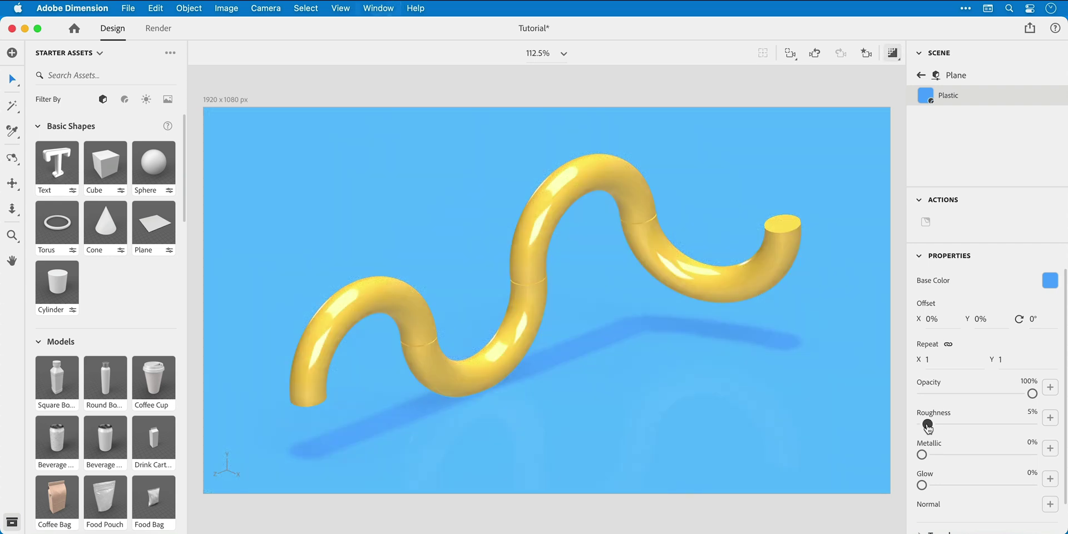
Shift the Plane's base colour to a deeper blue and set the tubes' base colour to F2BD35, checking the render preview.
left_click(1049, 284)
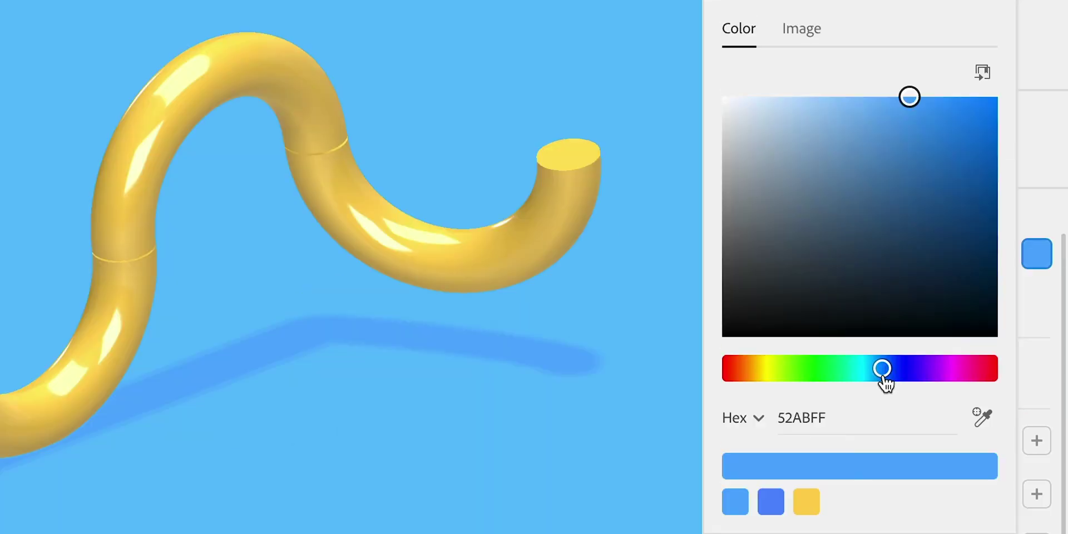
left_click_drag(963, 351, 971, 352)
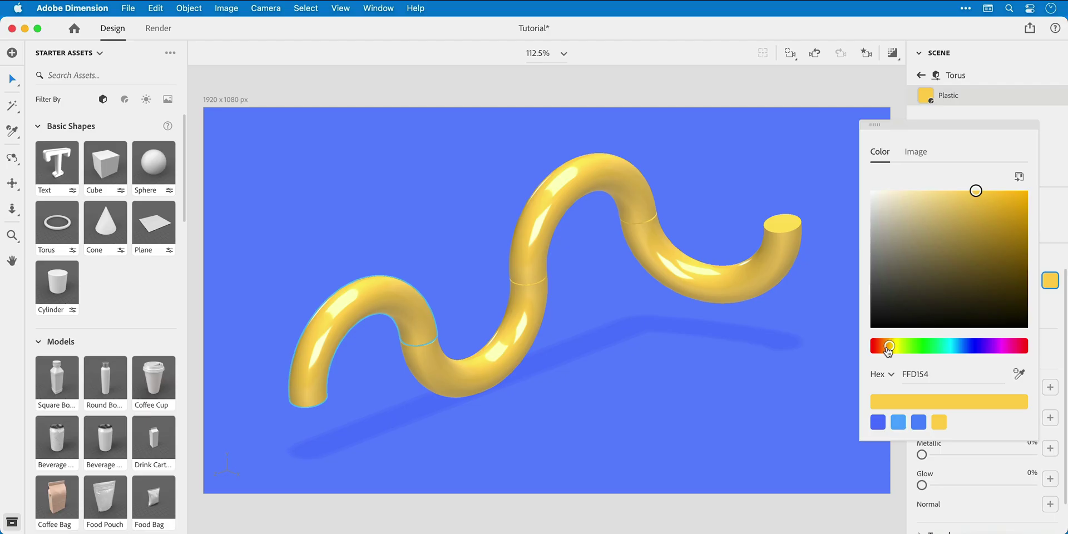
left_click_drag(887, 348, 890, 348)
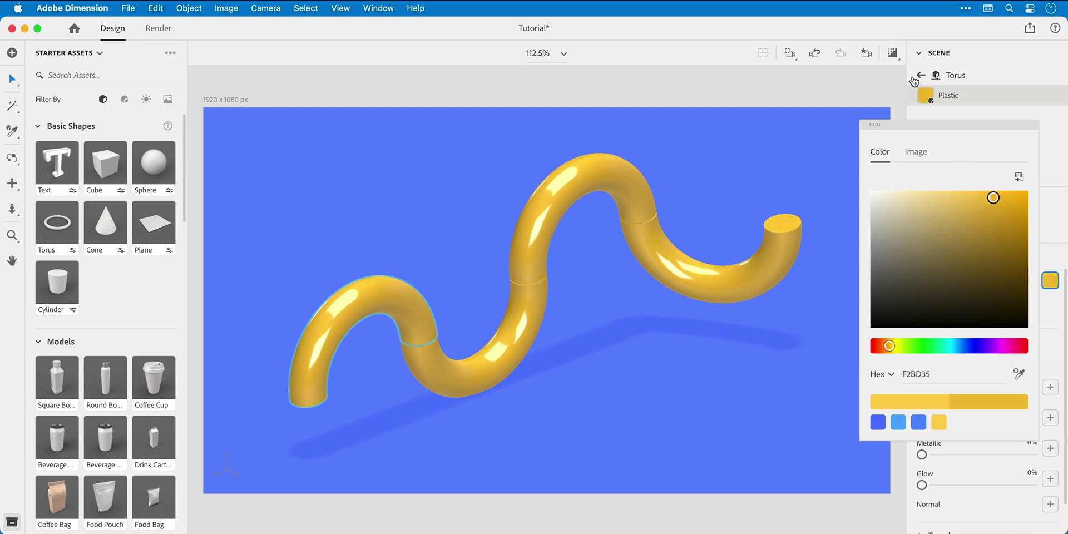
left_click(901, 60)
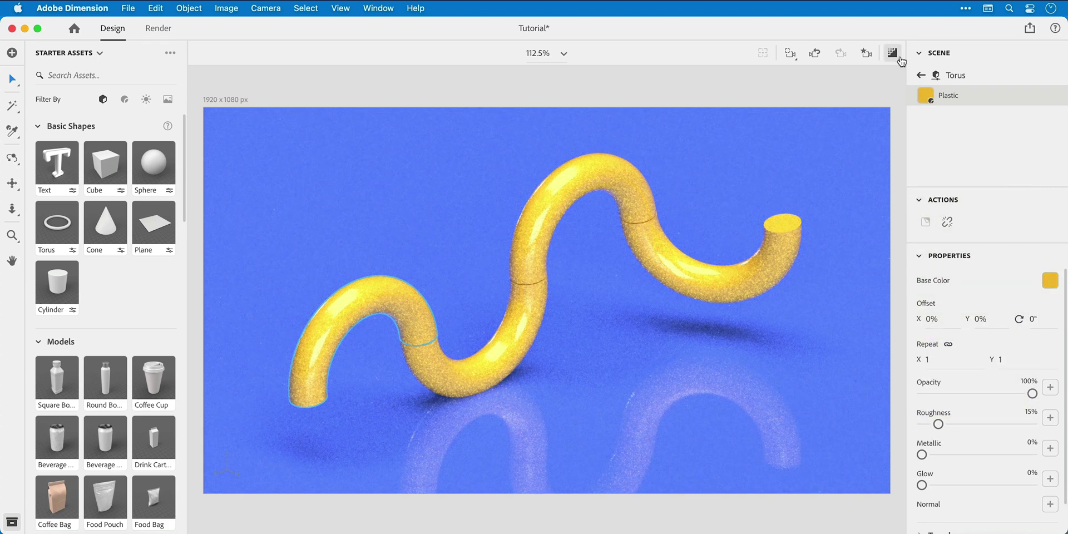
left_click(900, 59)
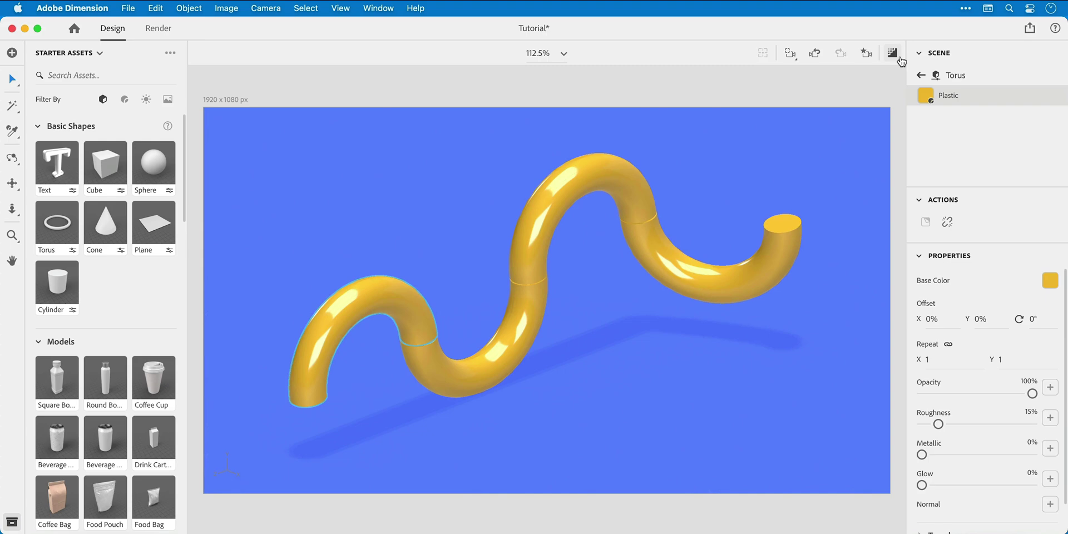
Thicken the torus pieces in the Wiggly Tubes group to a pipe radius of 3 cm.
left_click(921, 75)
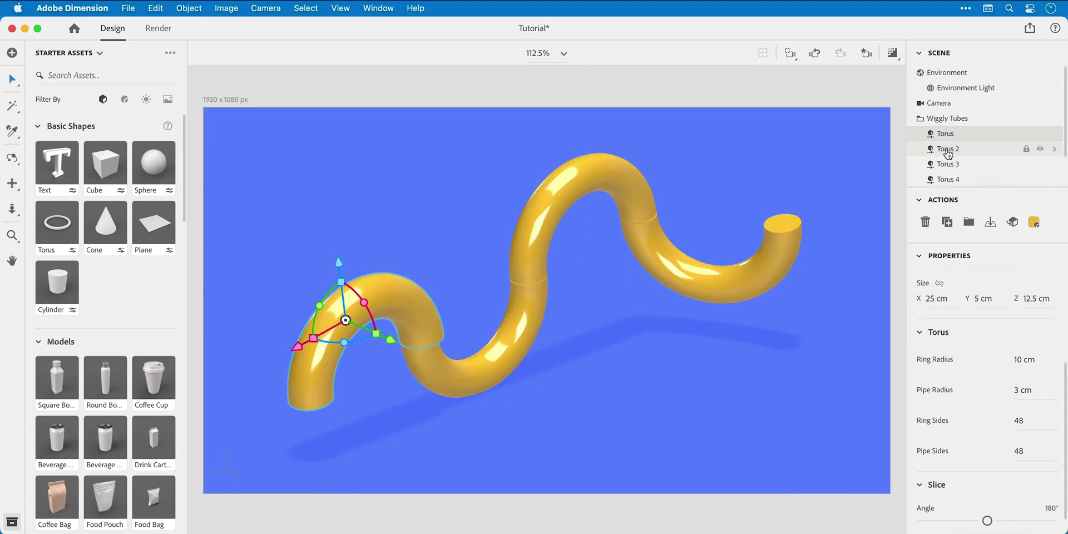
left_click(948, 151)
left_click(950, 164)
scroll(1033, 455, "up", 2)
left_click(967, 179)
right_click_drag(628, 267, 544, 187)
left_click(683, 295)
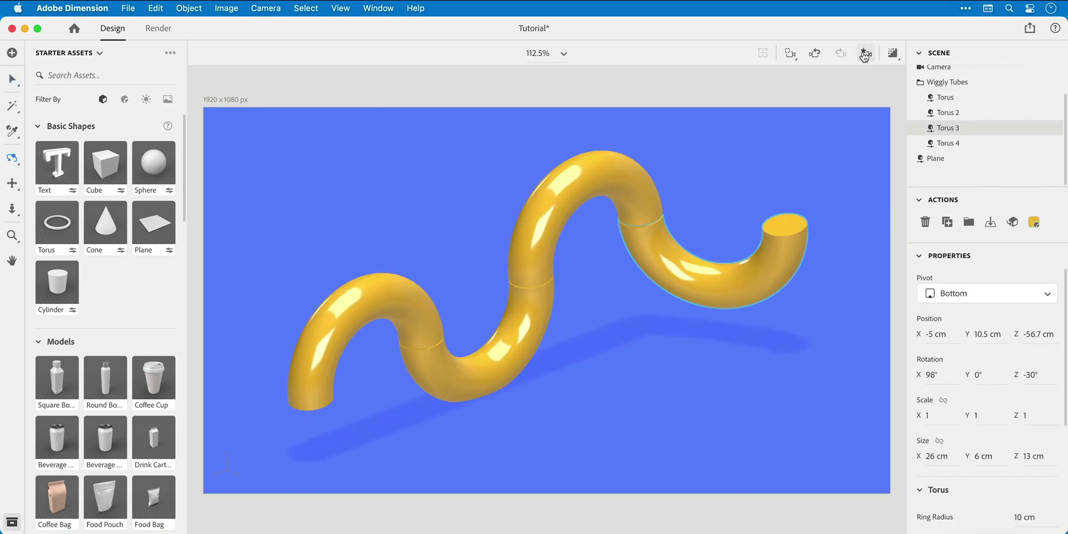
Adjust the camera angle on the Wiggly Tubes, update the Main bookmark with it, and check the render preview.
left_click_drag(622, 278, 608, 258)
key("2")
left_click(947, 82)
key("2")
left_click_drag(616, 319, 605, 338)
key("1")
key("v")
left_click(866, 52)
left_click(873, 103)
left_click(893, 53)
left_click(877, 85)
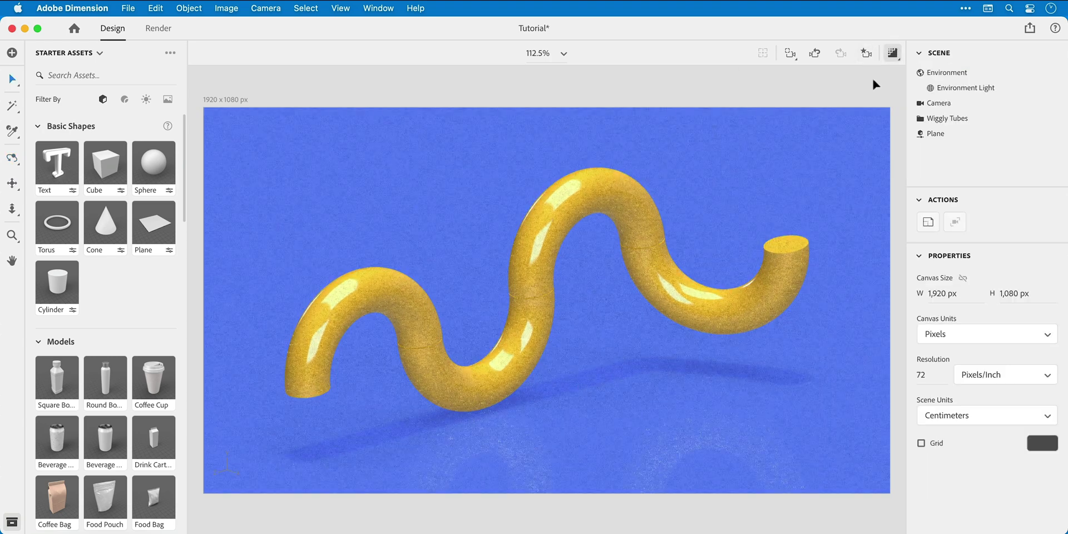
Change the base colour of the tubes' shared Plastic material to bright green.
left_click(920, 119)
left_click(947, 135)
left_click(1054, 133)
left_click(1050, 281)
left_click_drag(890, 346, 930, 346)
left_click(843, 85)
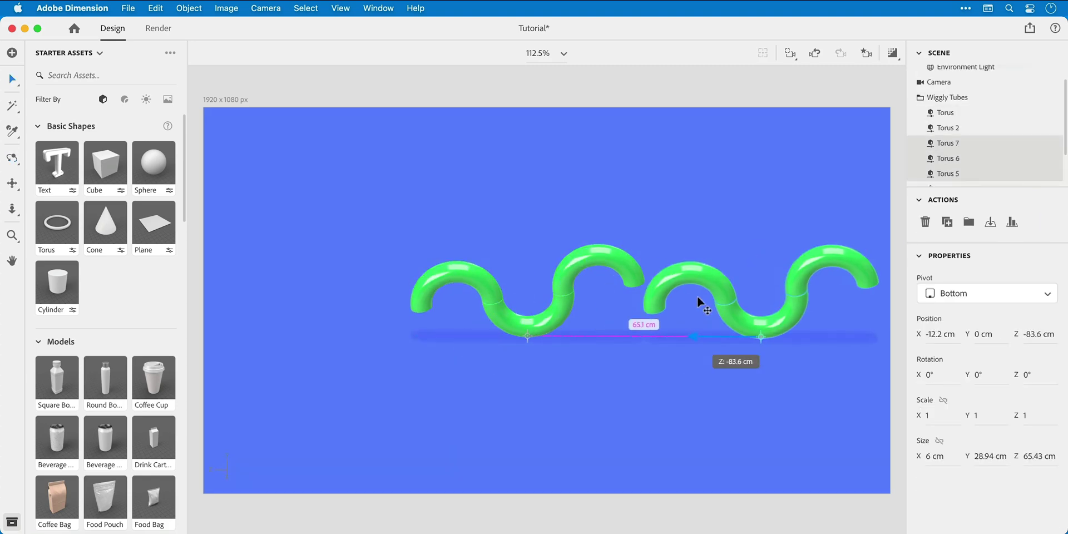
Lengthen the green tube with duplicated torus pieces along Z and place a copy of the Wiggly Tubes group beside it.
left_click_drag(699, 300, 796, 334)
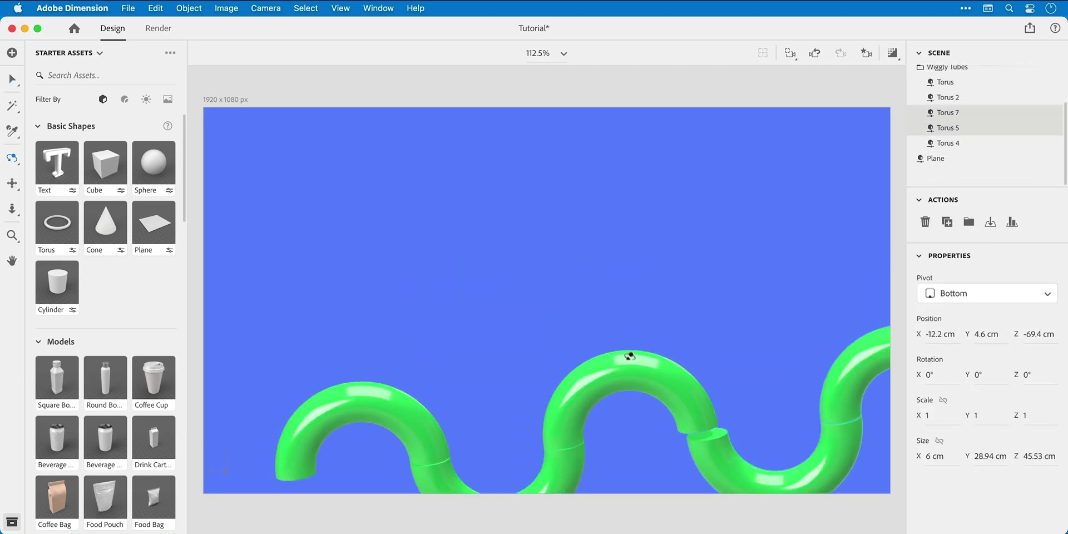
left_click_drag(642, 242, 566, 266)
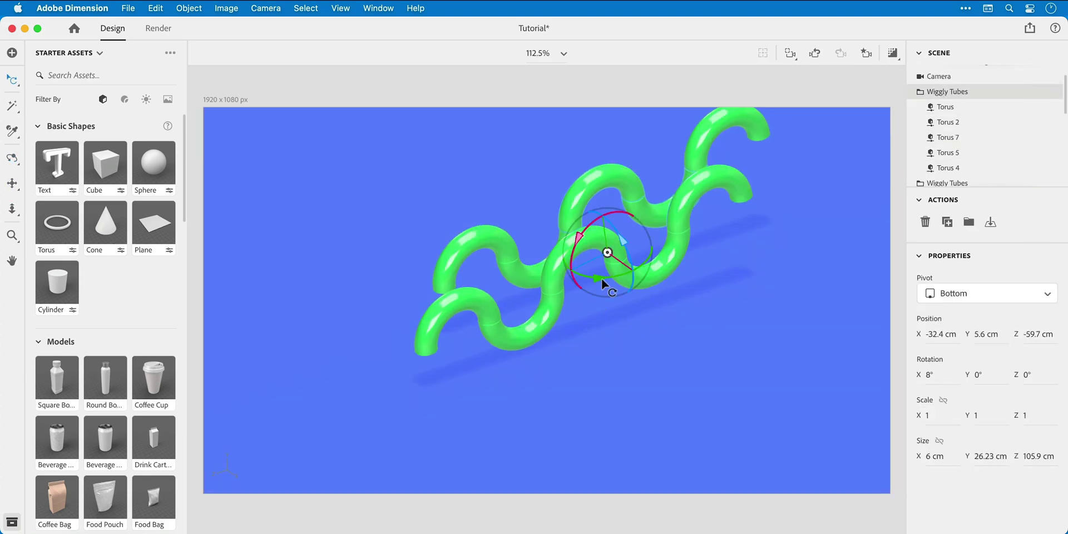